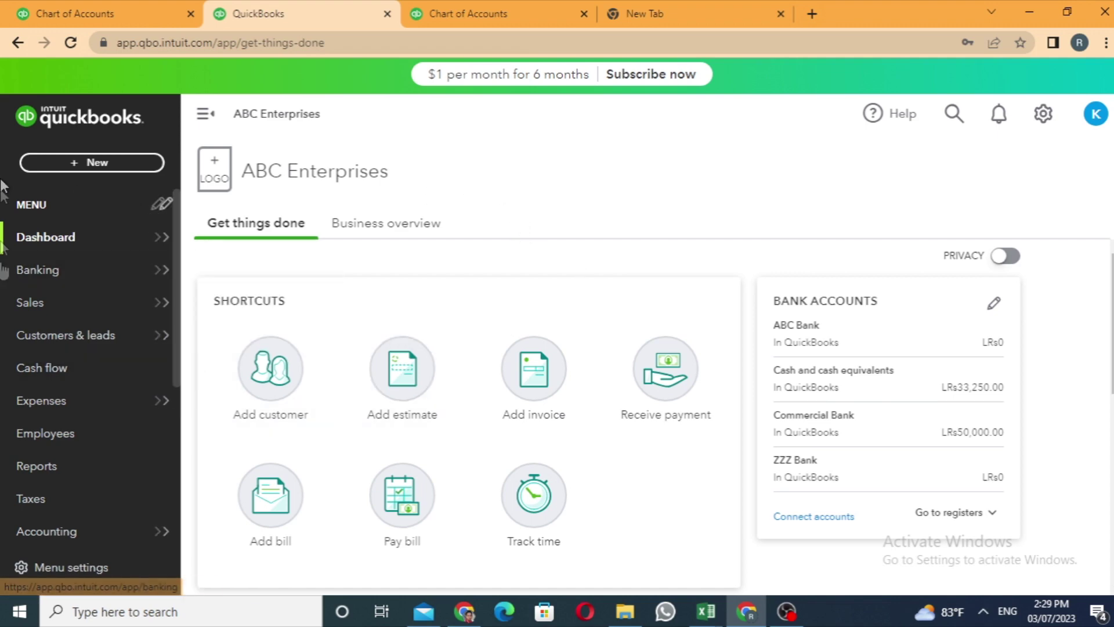
Open the Suppliers list under Expenses and start a new supplier record.
mouse_move(50, 407)
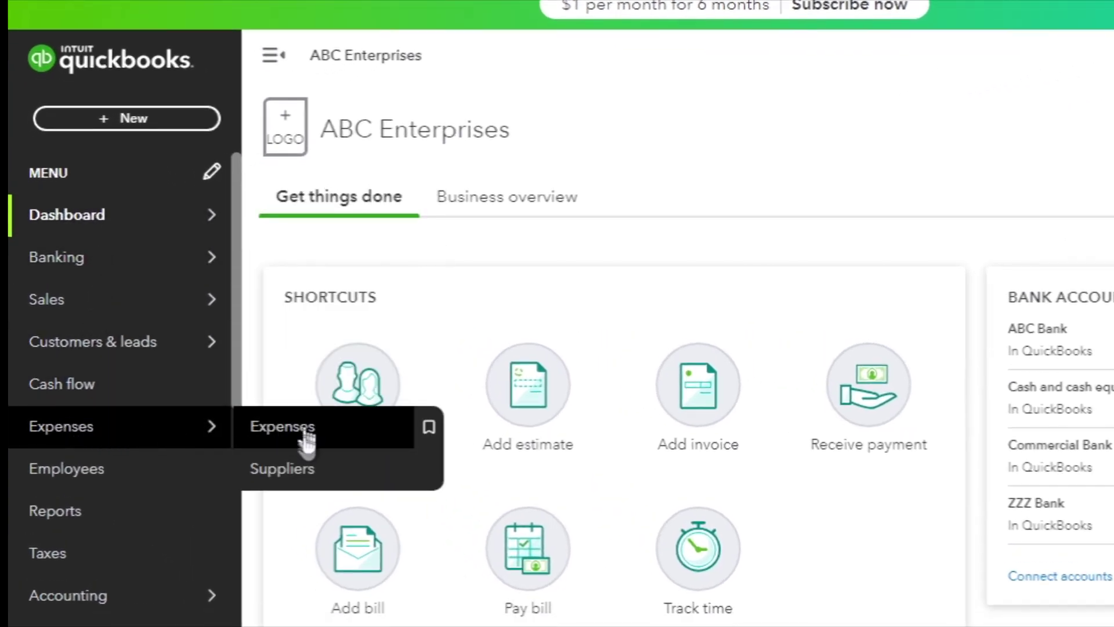
left_click(306, 472)
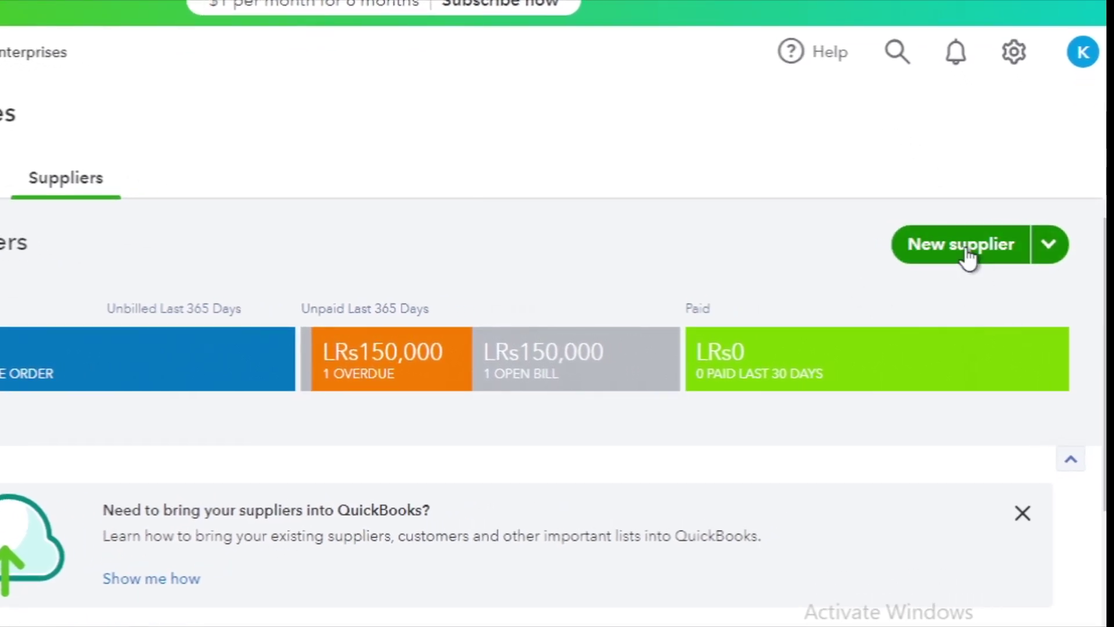
left_click(967, 255)
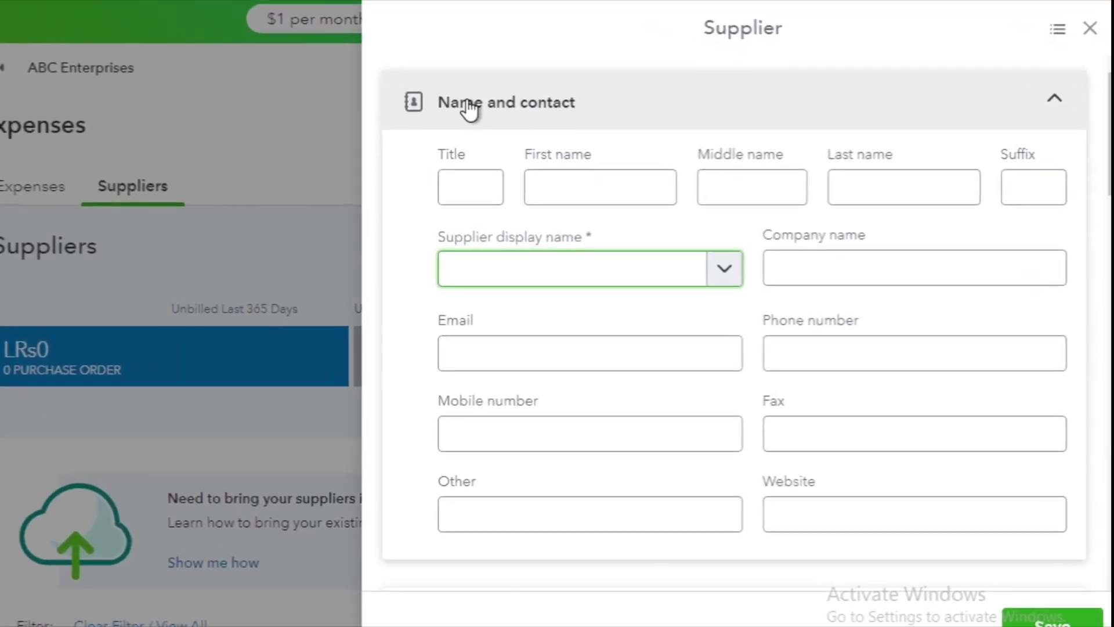
Step through the empty contact name fields from Title to Suffix without entering anything.
left_click(459, 186)
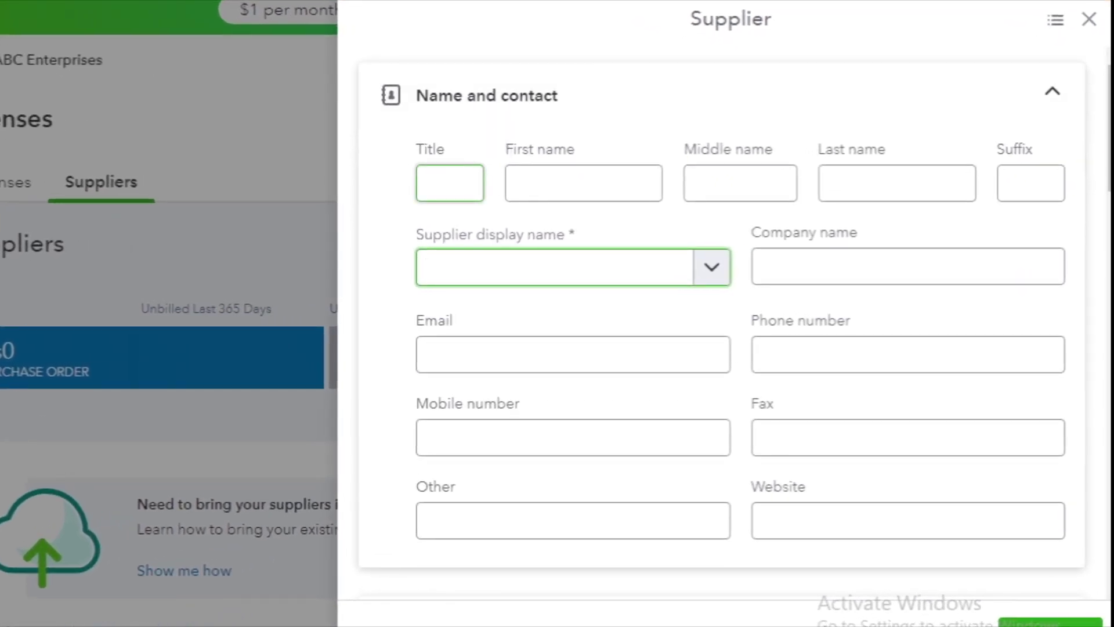
left_click(632, 184)
left_click(740, 185)
left_click(958, 179)
left_click(1012, 181)
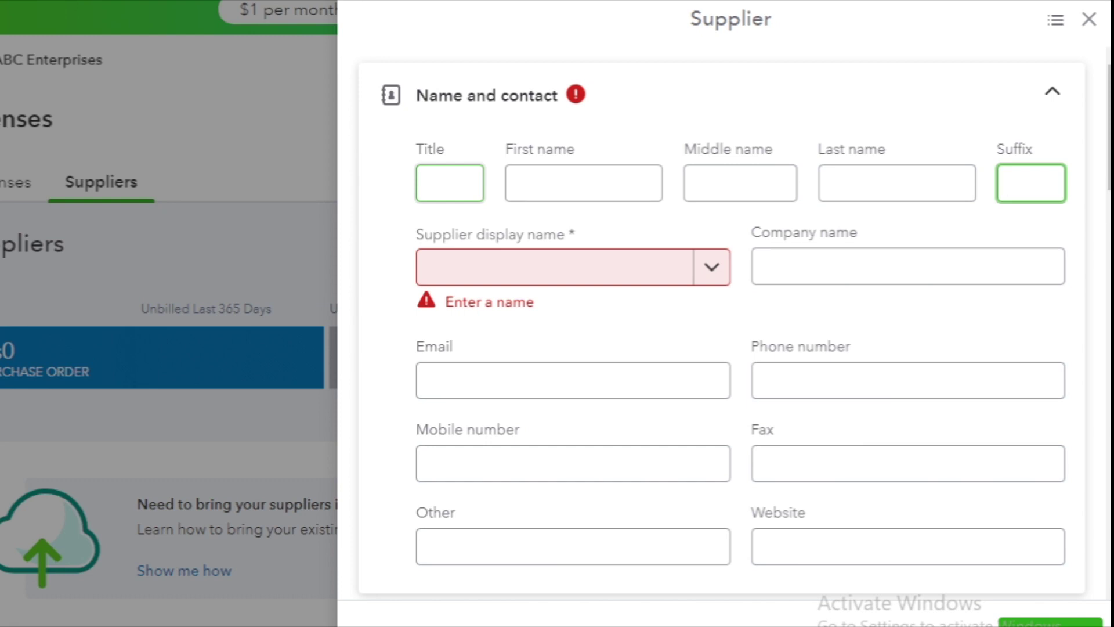
left_click(450, 183)
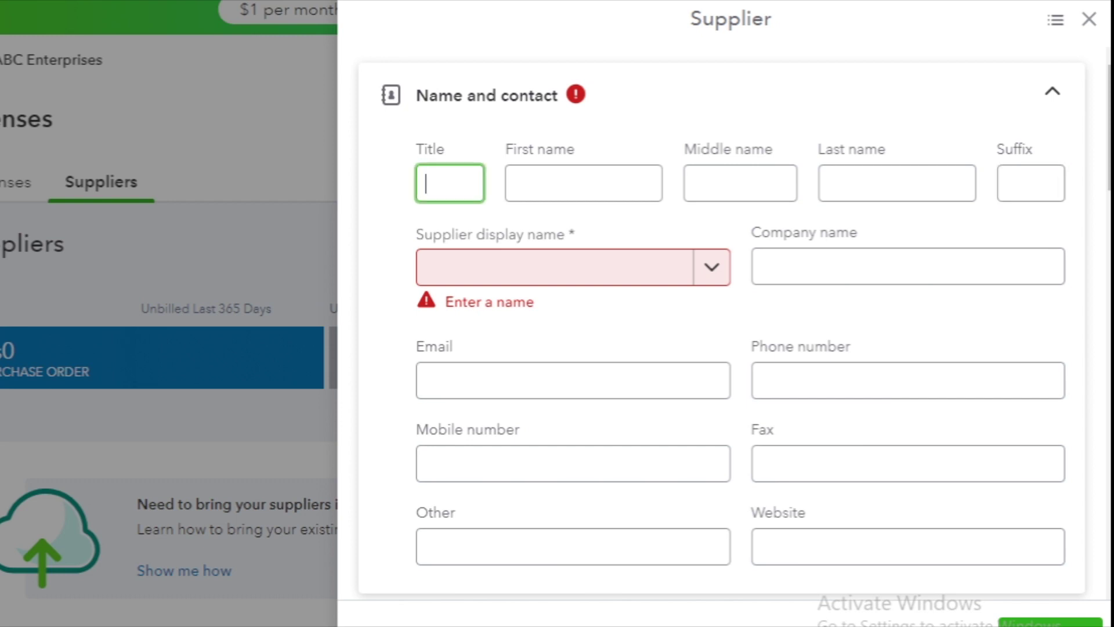
left_click(1030, 182)
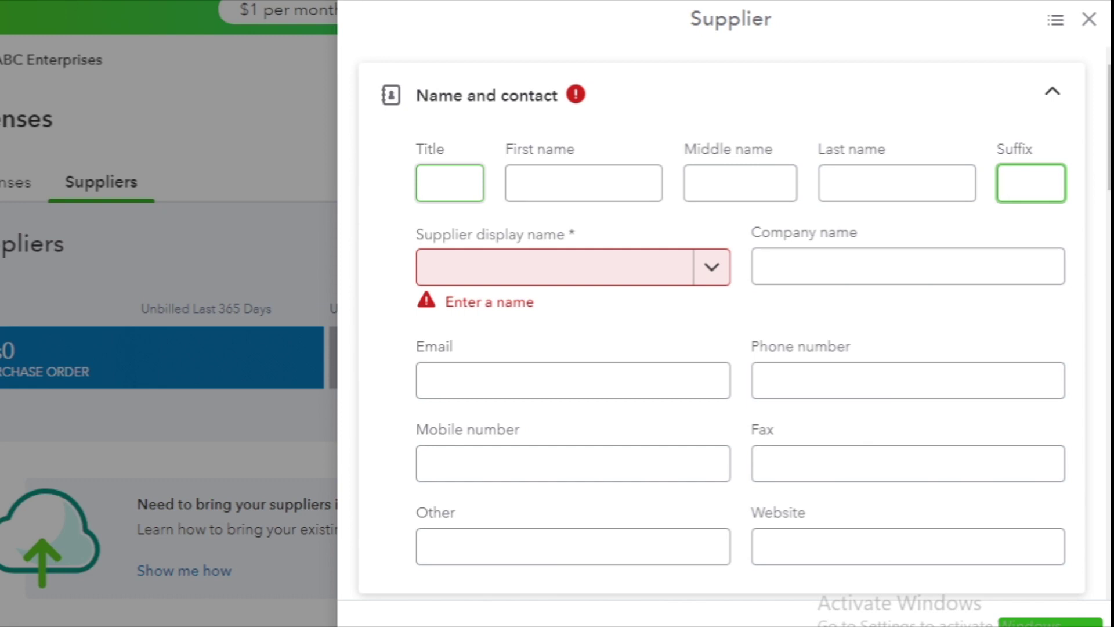
Enter the contact's title Mr plus first and last name, skipping the middle name.
type("MR")
key("BackSpace")
type("r")
key("Tab")
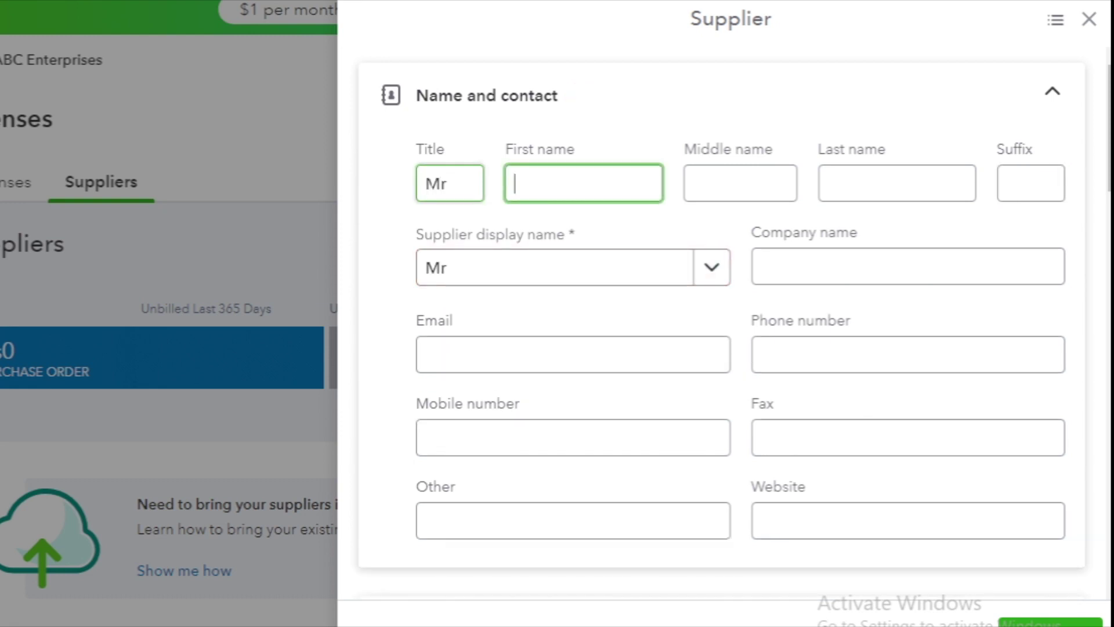
key("Tab")
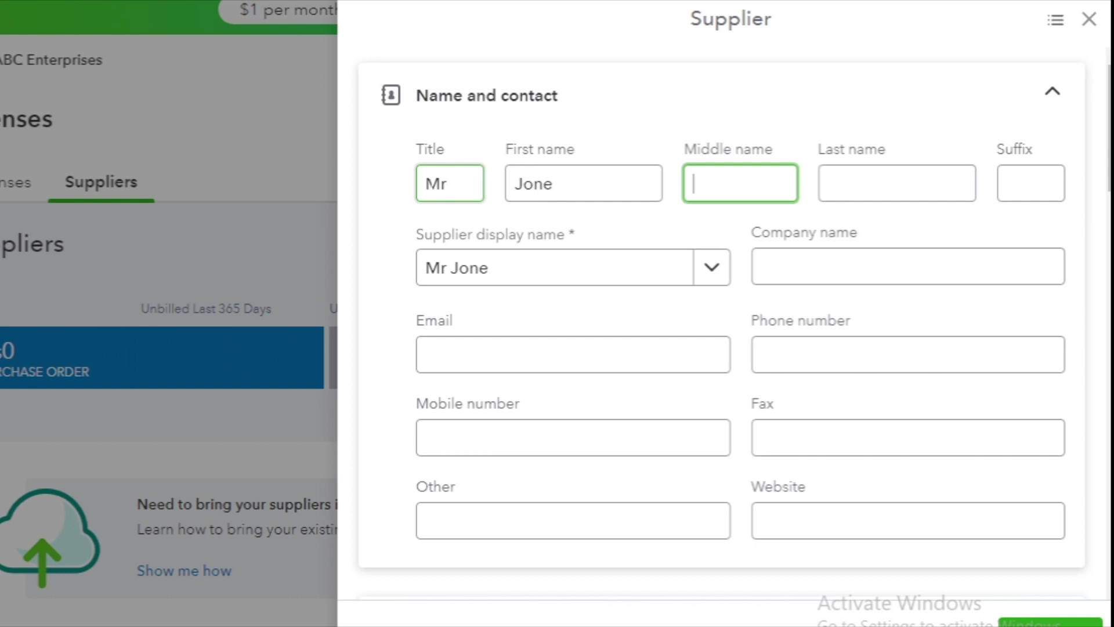
key("Tab")
key("Tab")
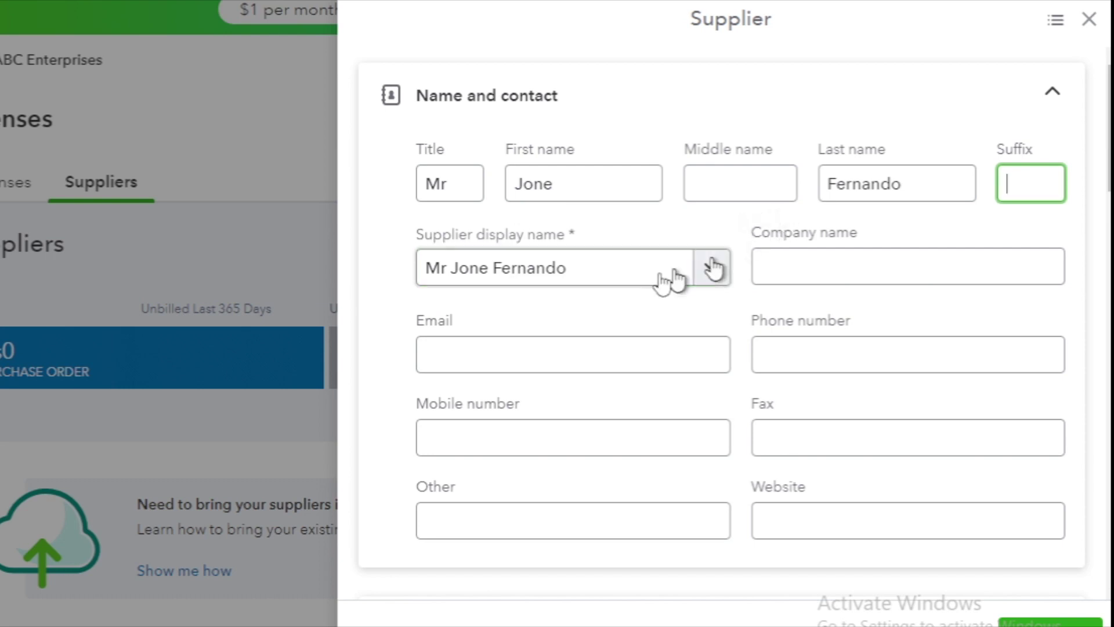
Select the entire auto-filled supplier display name so it can be replaced.
left_click(576, 273)
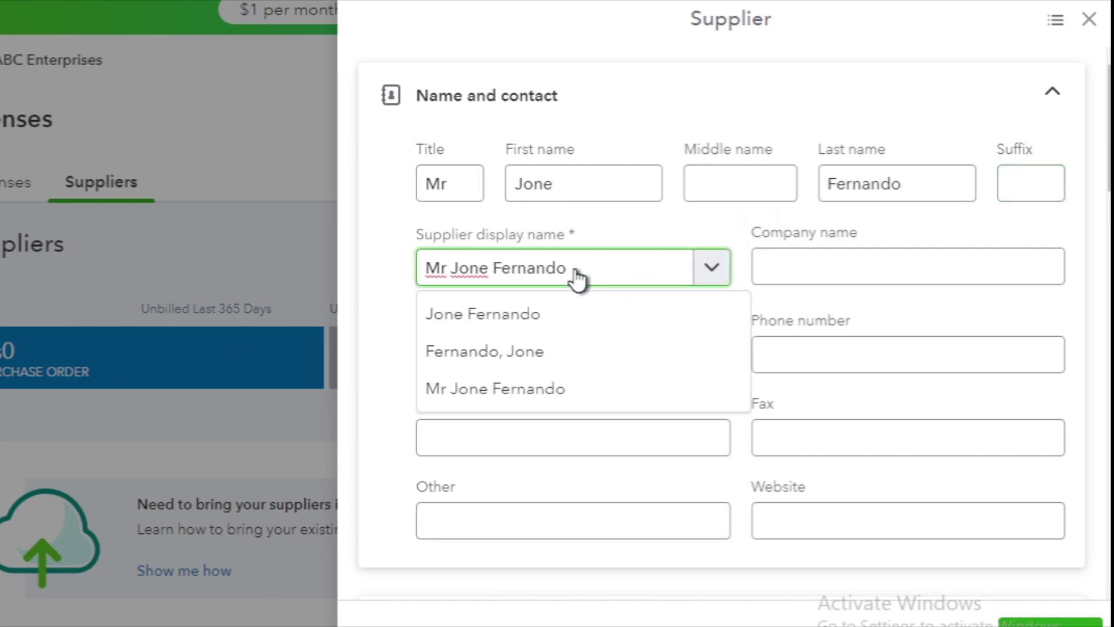
left_click(1011, 183)
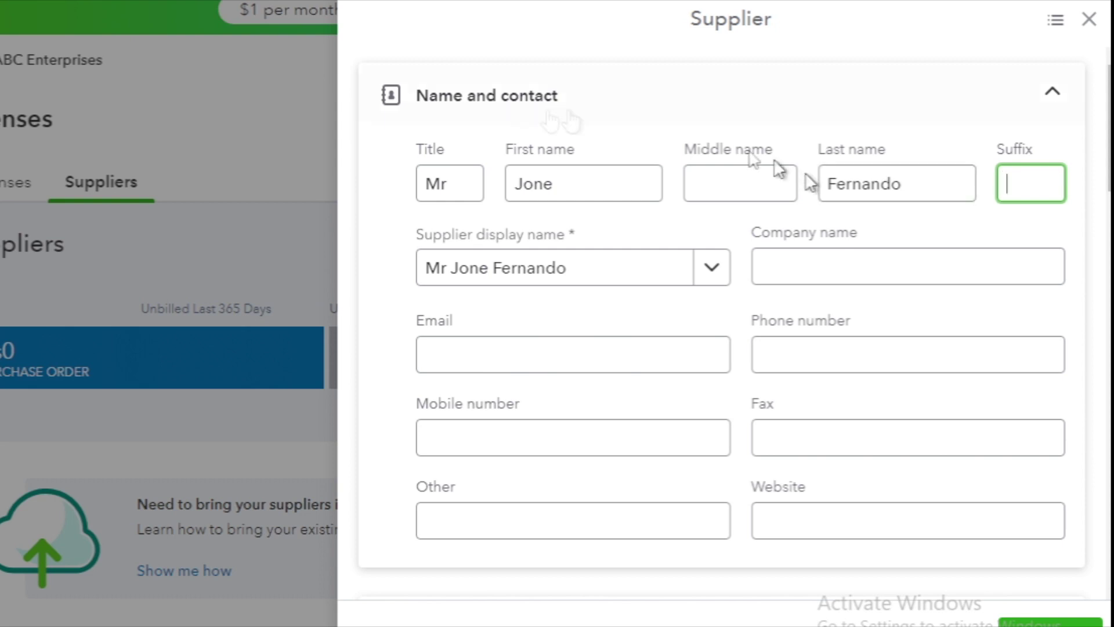
left_click(574, 278)
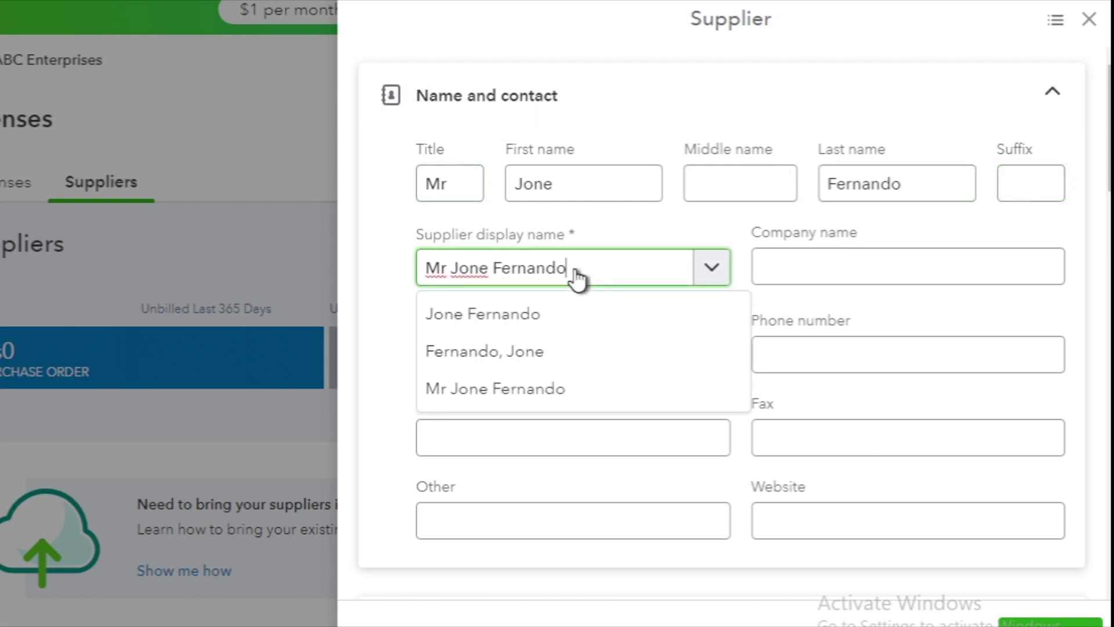
triple_click(576, 278)
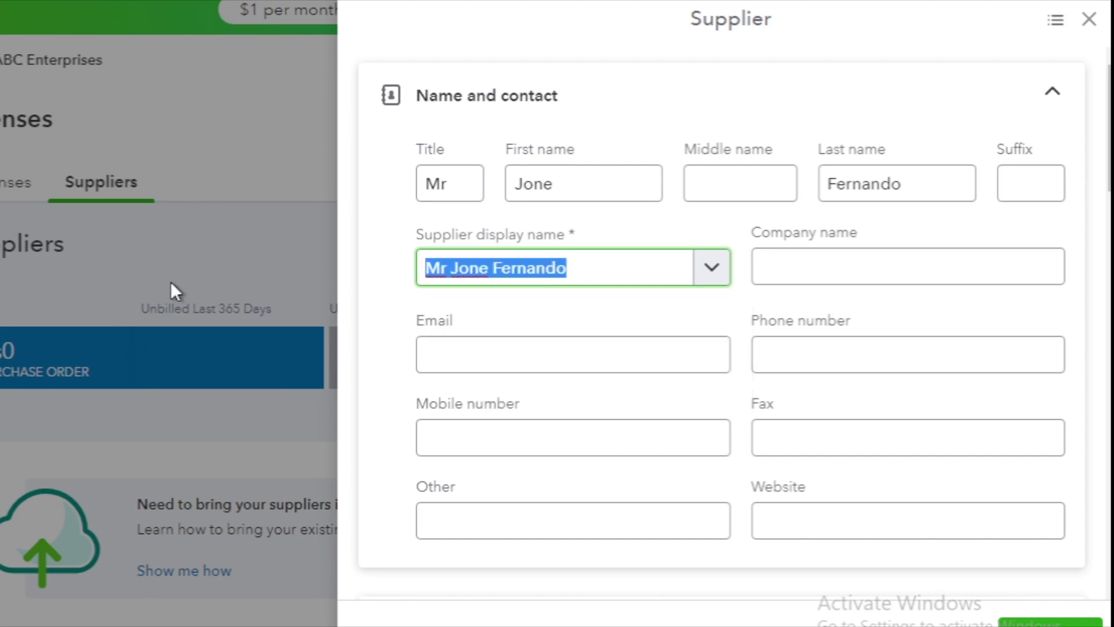
left_click(574, 277)
triple_click(576, 278)
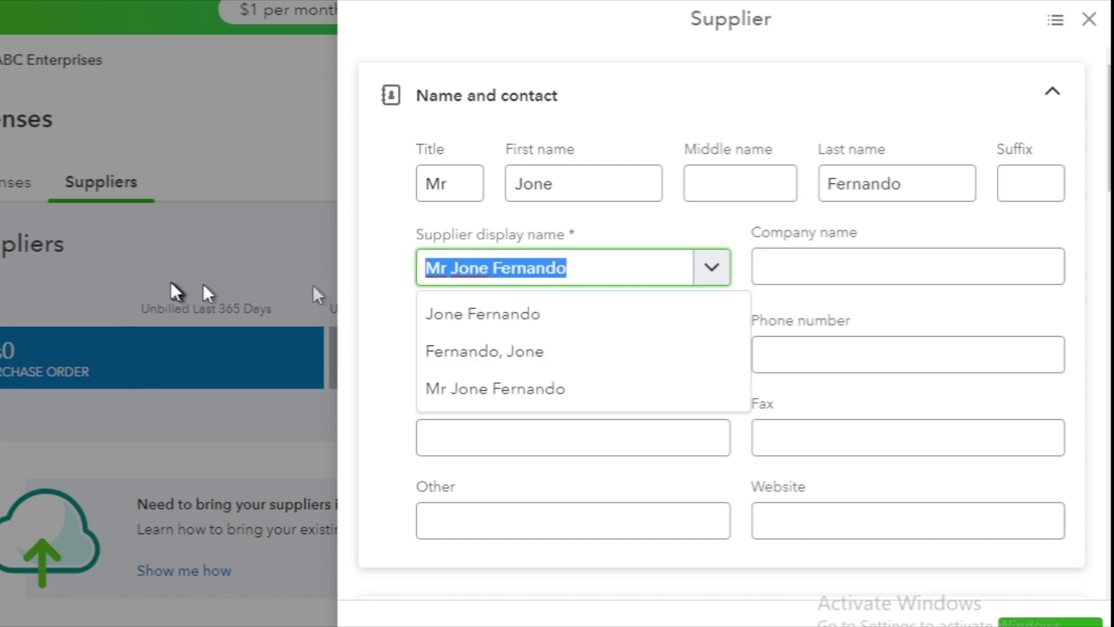
left_click(575, 270)
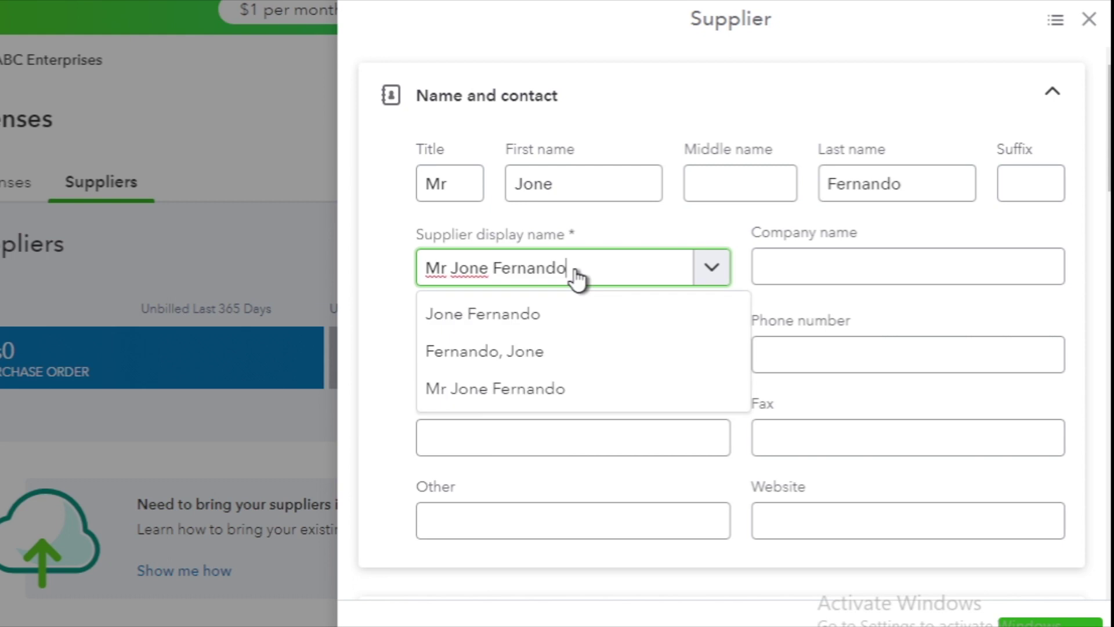
triple_click(576, 278)
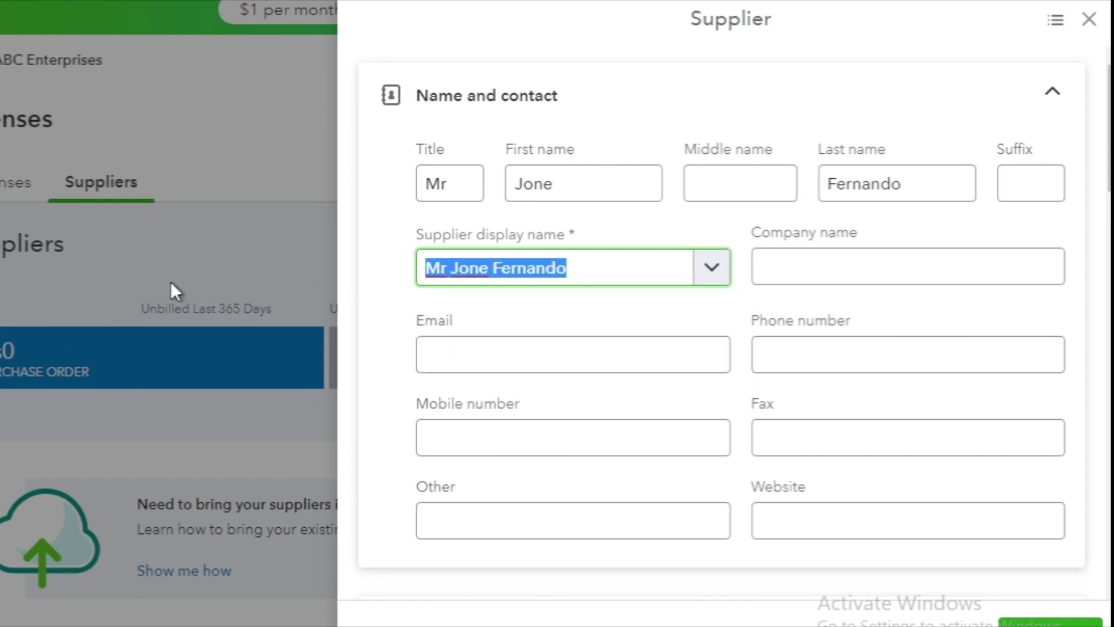
left_click(576, 278)
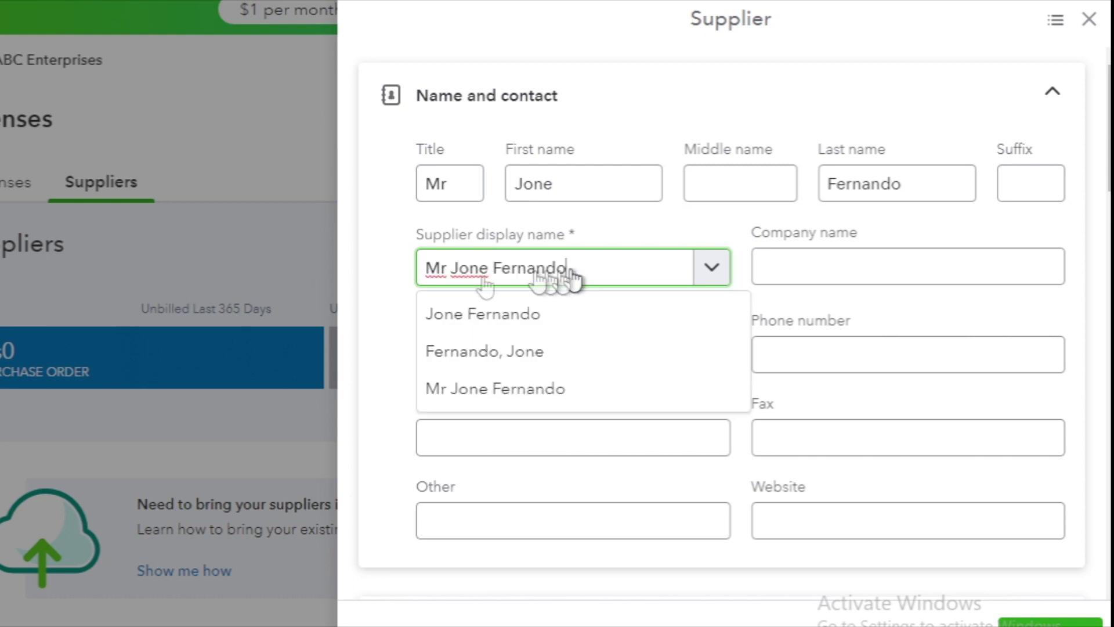
triple_click(575, 277)
left_click(576, 278)
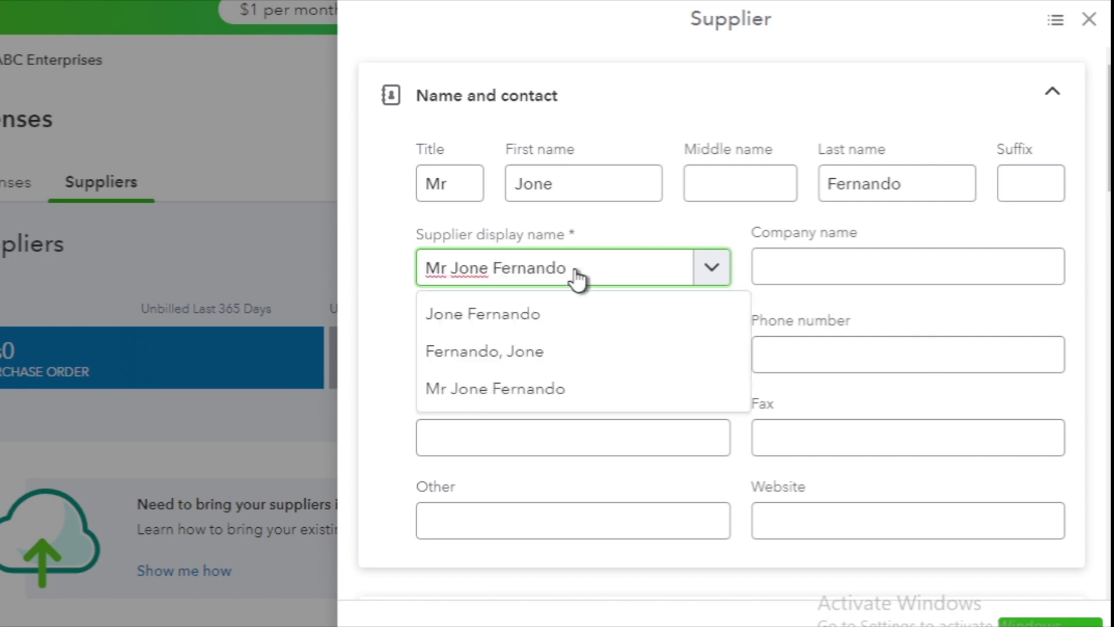
triple_click(577, 277)
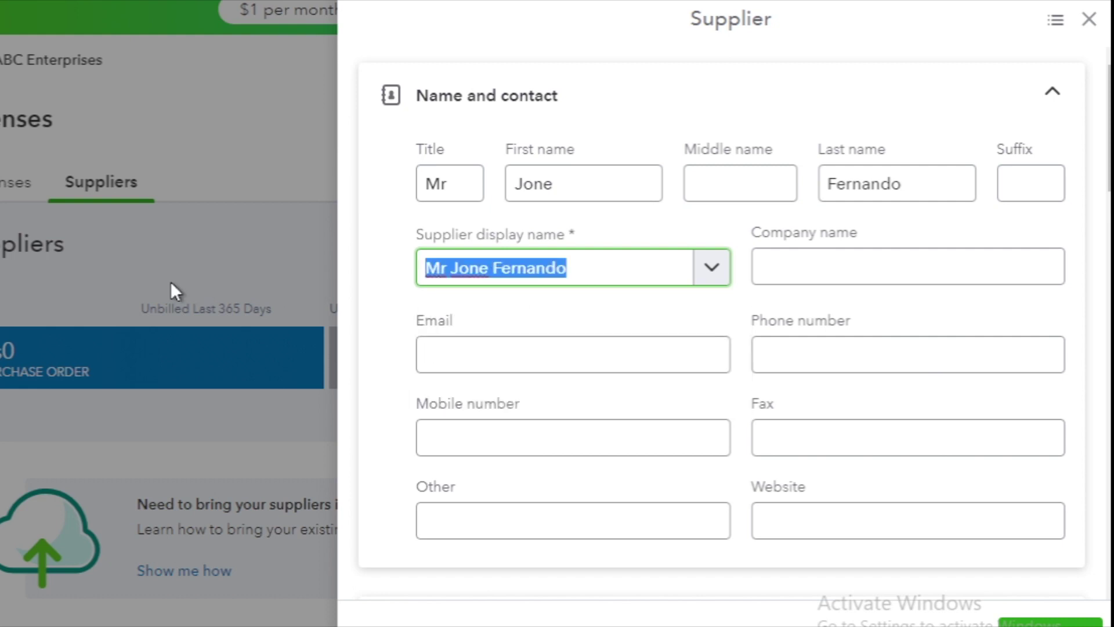
left_click(577, 278)
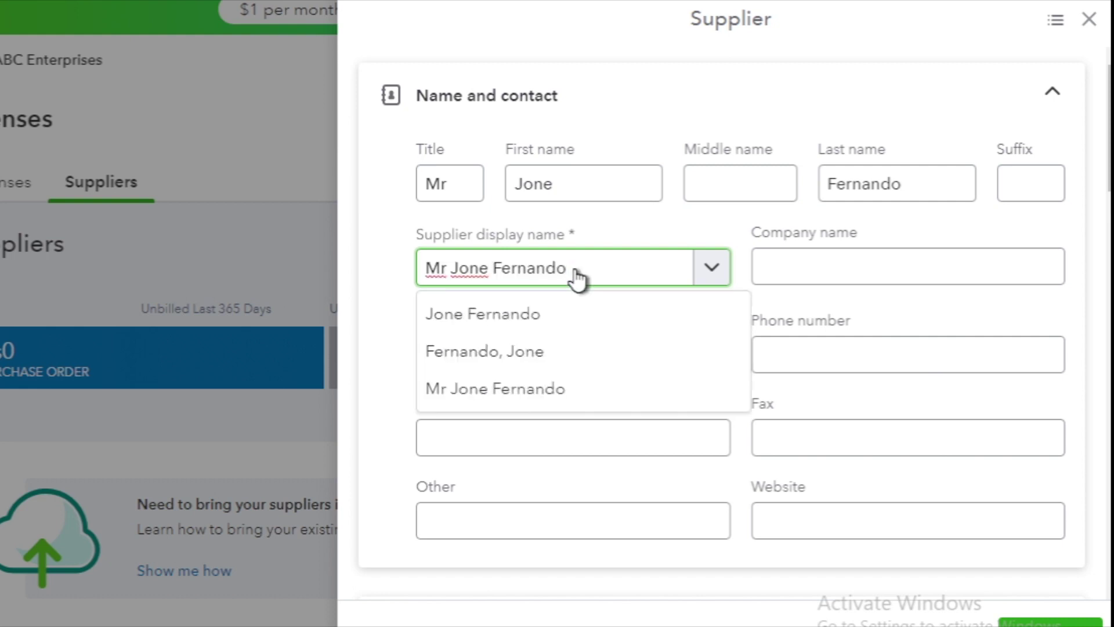
triple_click(576, 279)
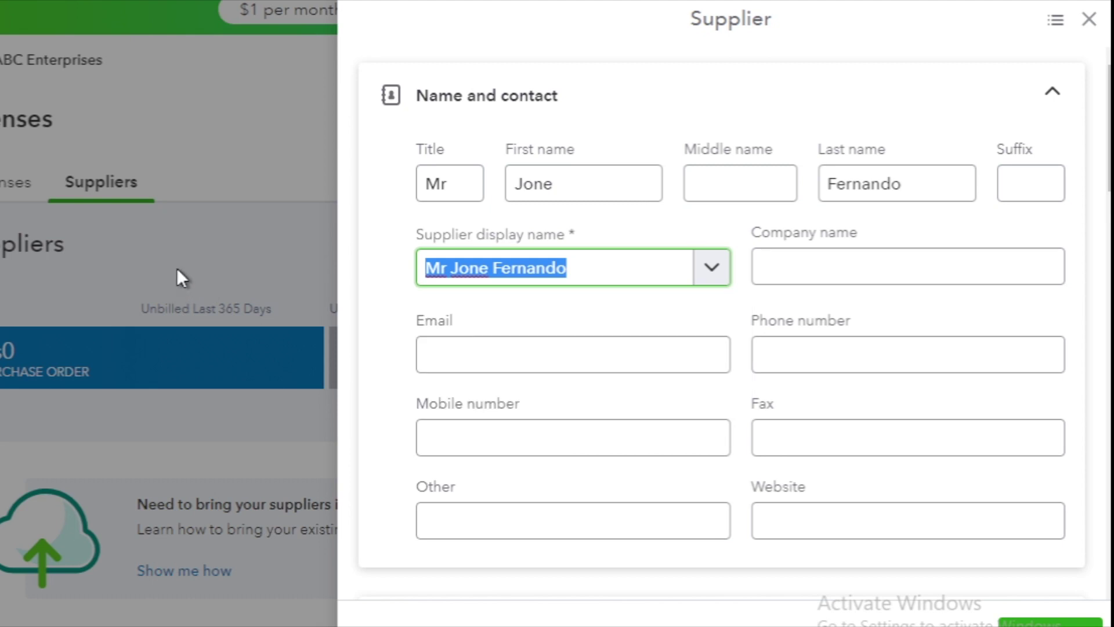
left_click(578, 278)
triple_click(578, 279)
left_click(576, 277)
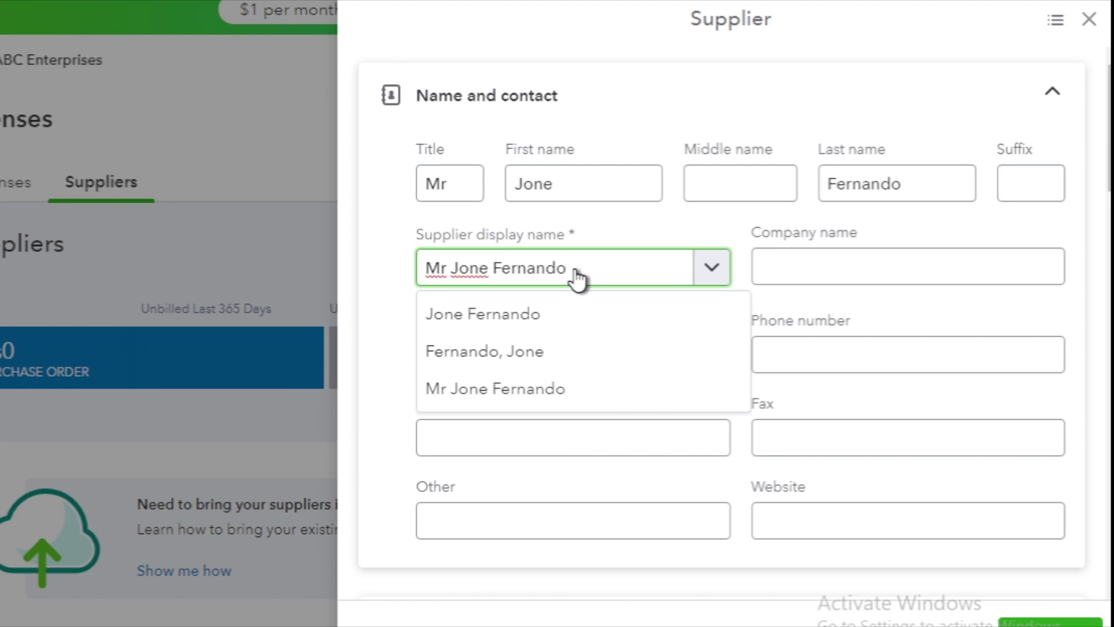
triple_click(577, 278)
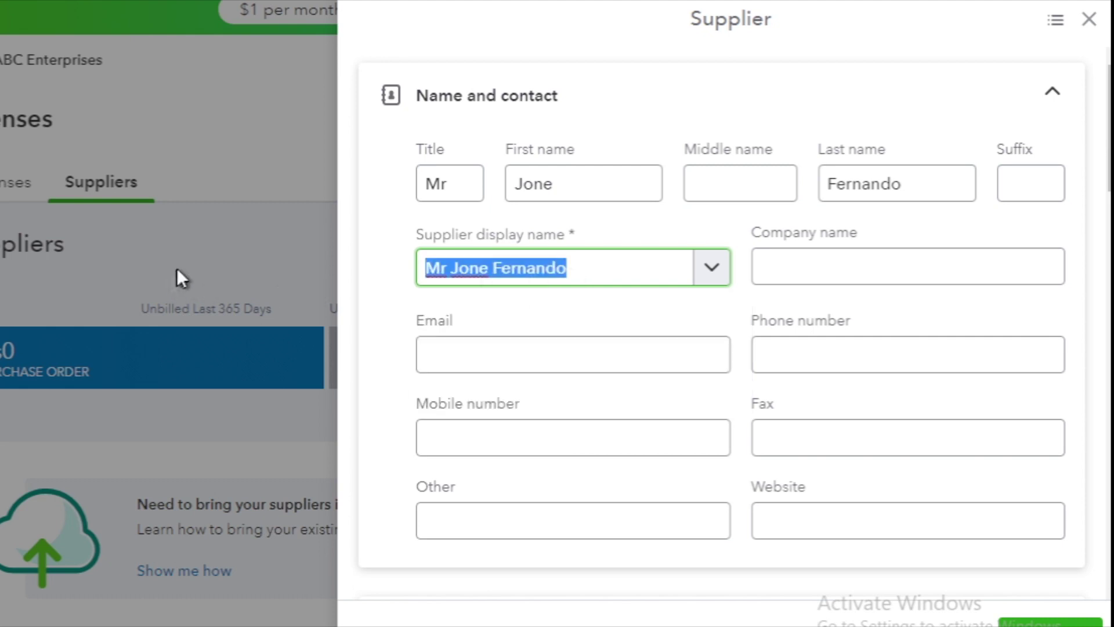
left_click(577, 277)
triple_click(568, 278)
Set the display name to 'AAAA Supplier' and the company name to 'AAAA Supplier Pvt Ltd'.
type("AAAA ")
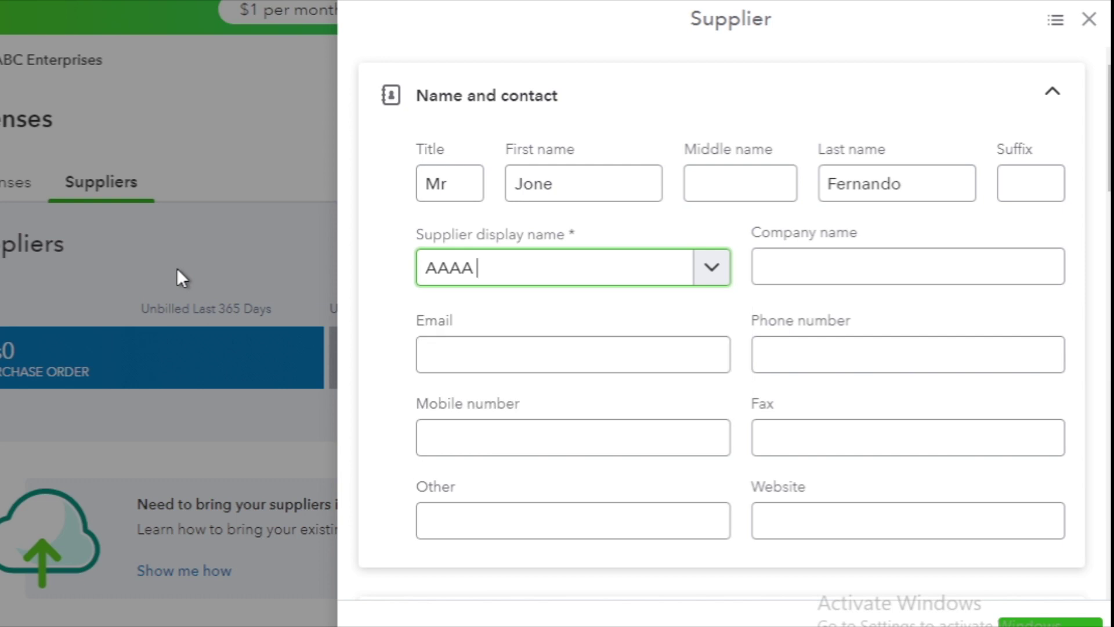
type("Supplier")
triple_click(567, 280)
key("ctrl+c")
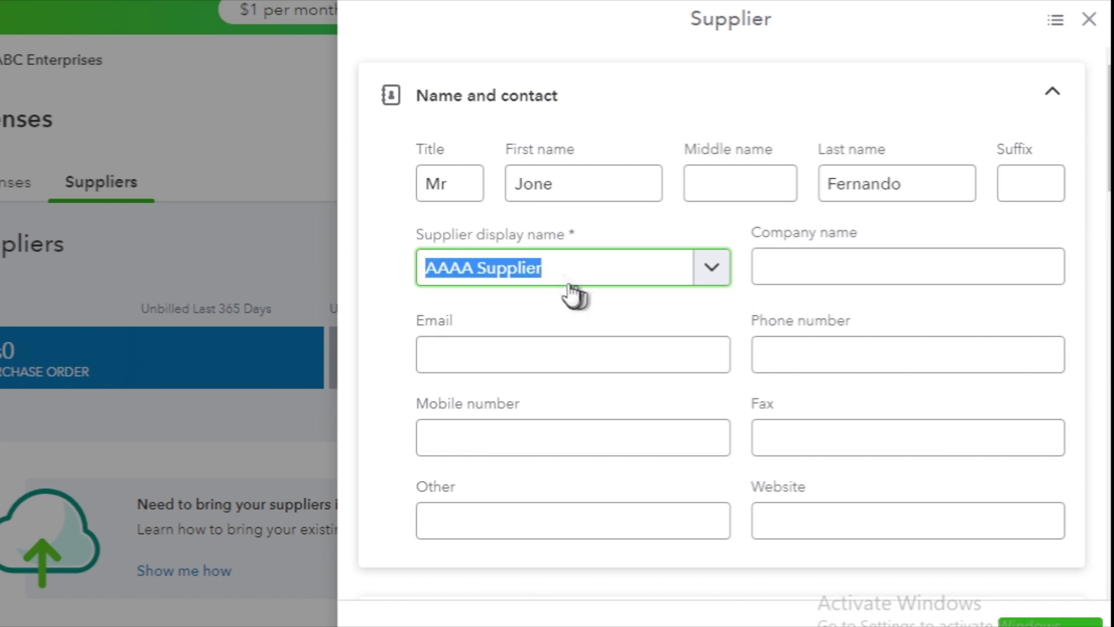
left_click(566, 278)
left_click(831, 270)
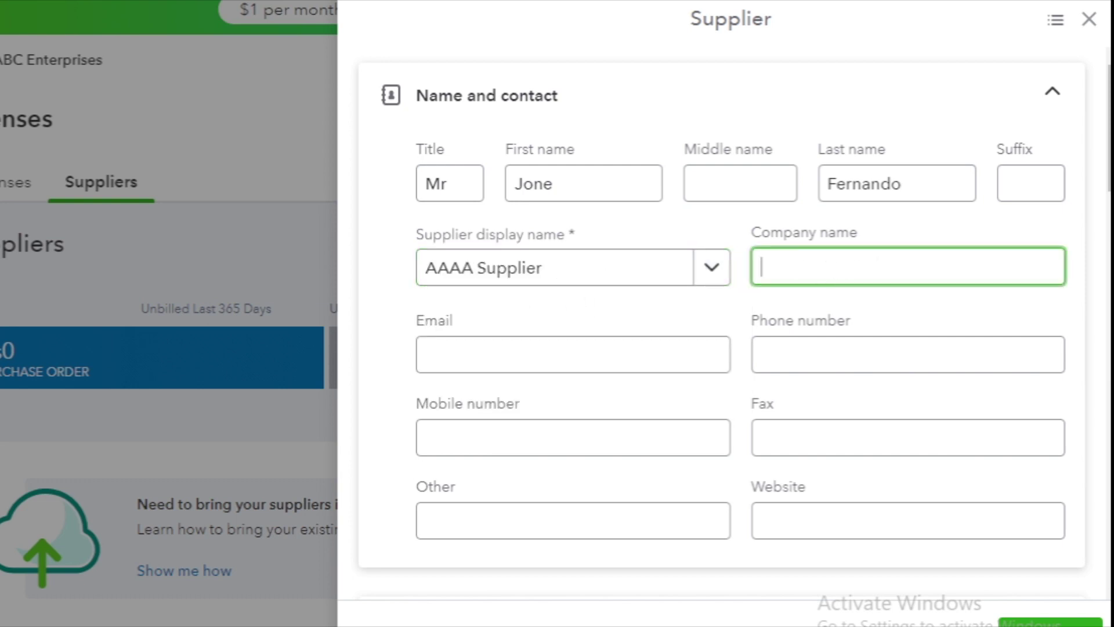
key("ctrl+v")
type("Pvt Ltd")
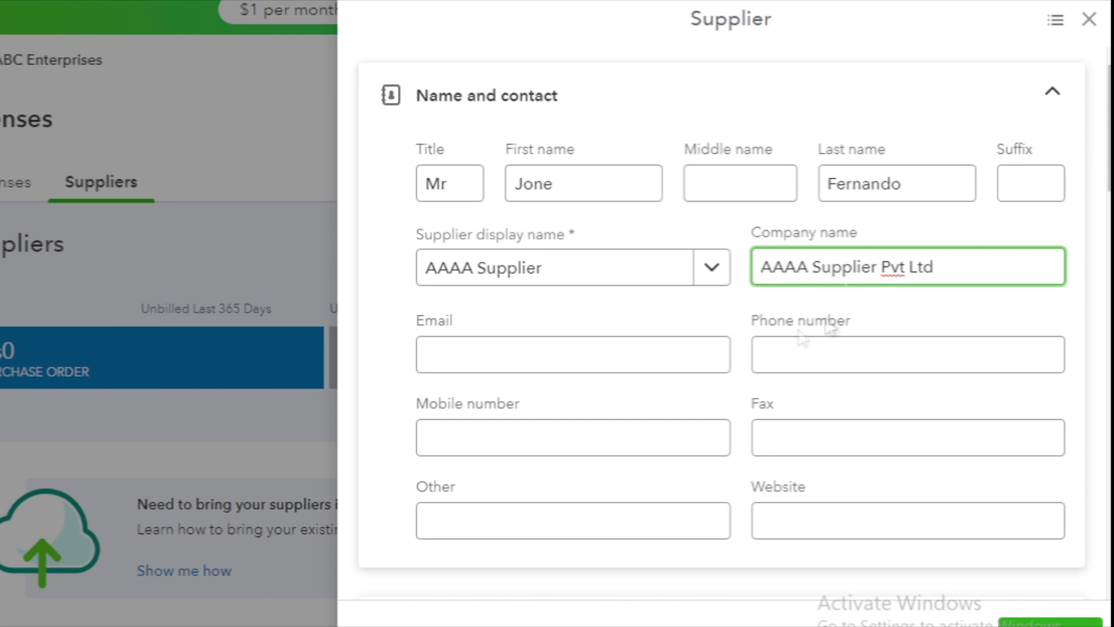
Fill in the supplier's email address and phone number, passing the mobile and fax fields.
left_click(510, 342)
key("Tab")
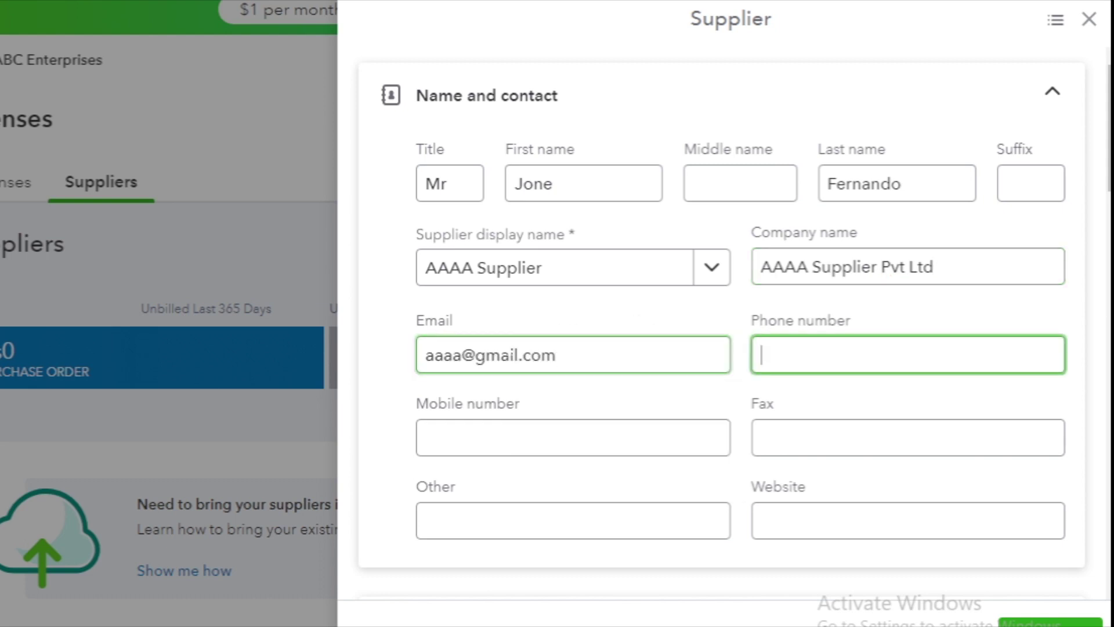
key("Tab")
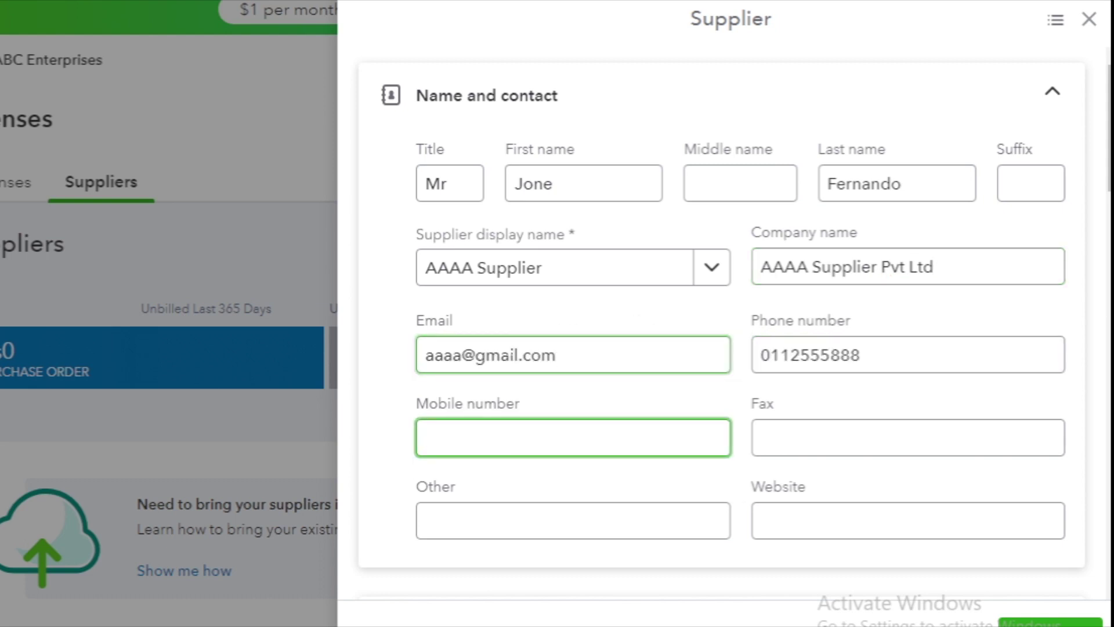
key("Tab")
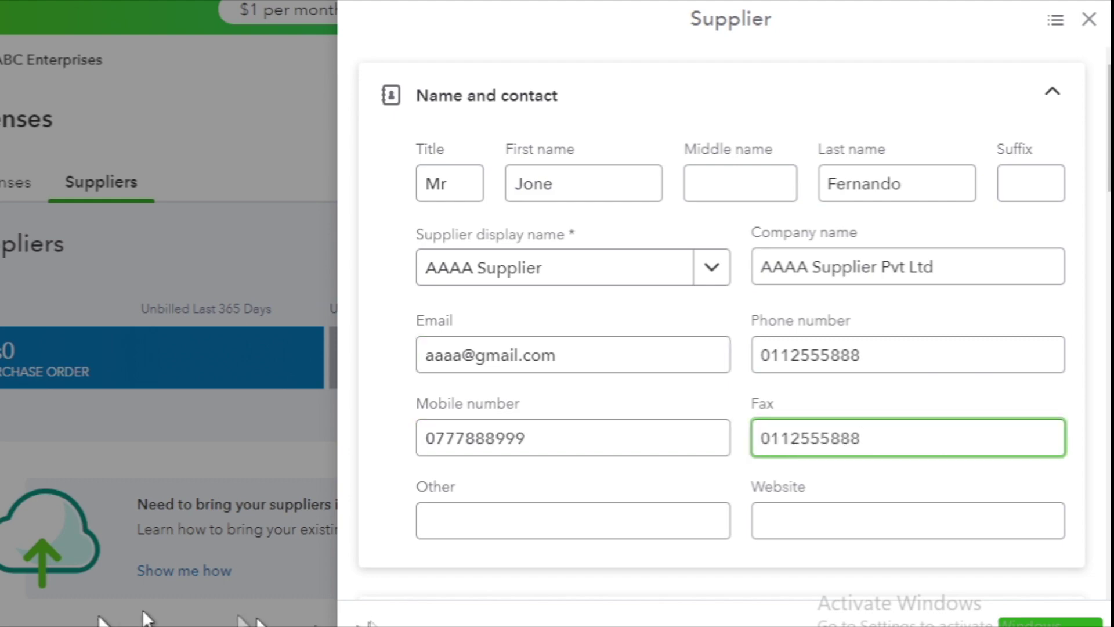
left_click(438, 525)
scroll(676, 437, "down", 5)
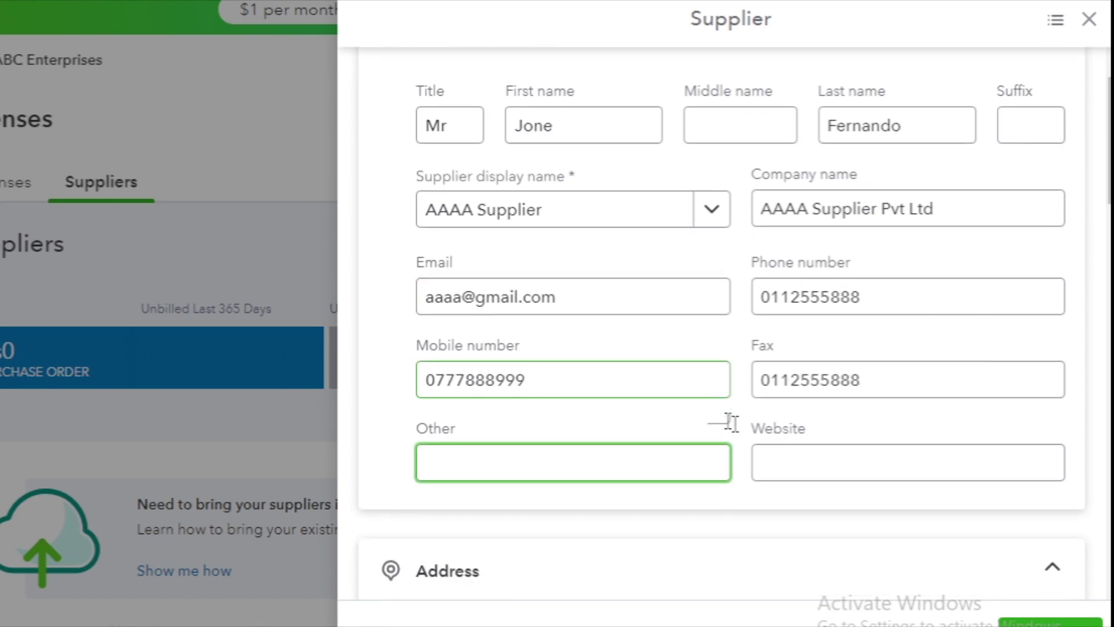
Fill in the supplier's street address, city, province, postal code and country.
left_click(792, 198)
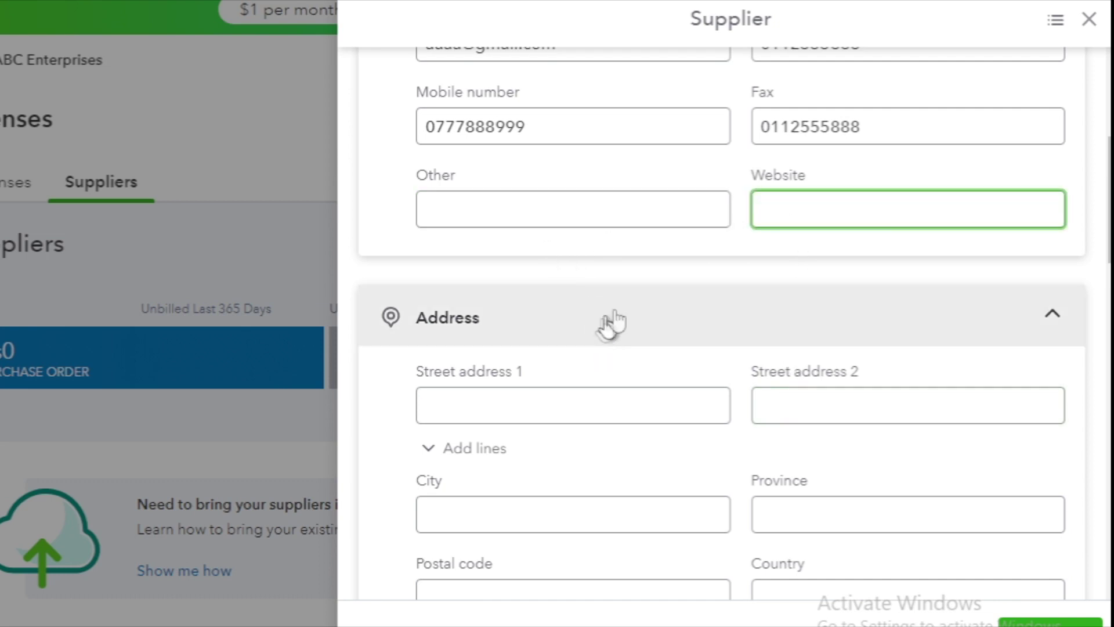
left_click(474, 395)
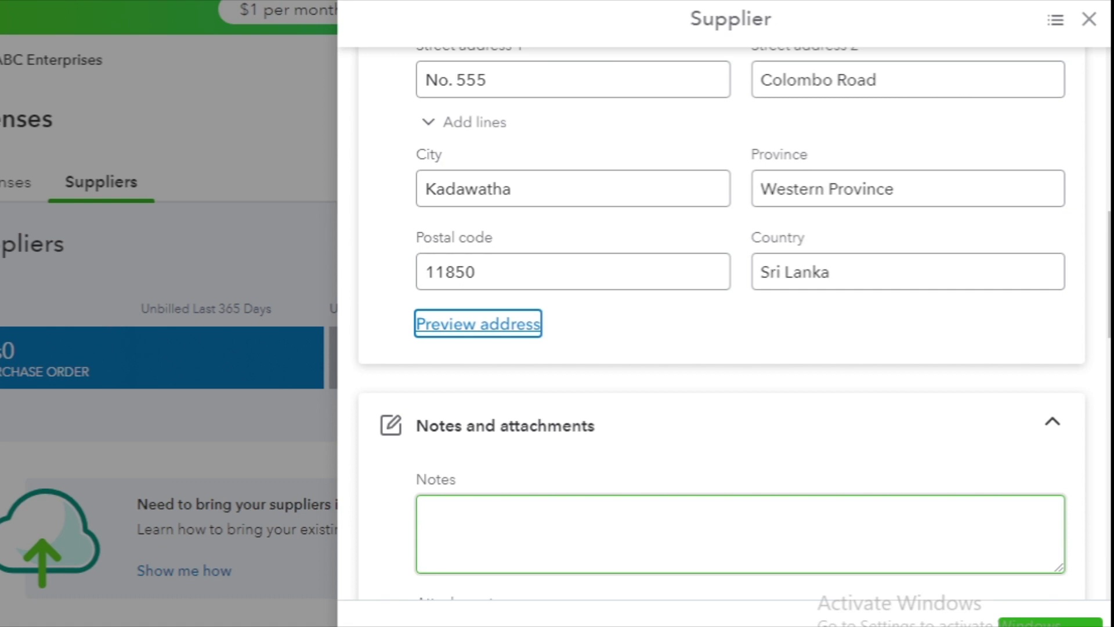
scroll(436, 264, "up", 3)
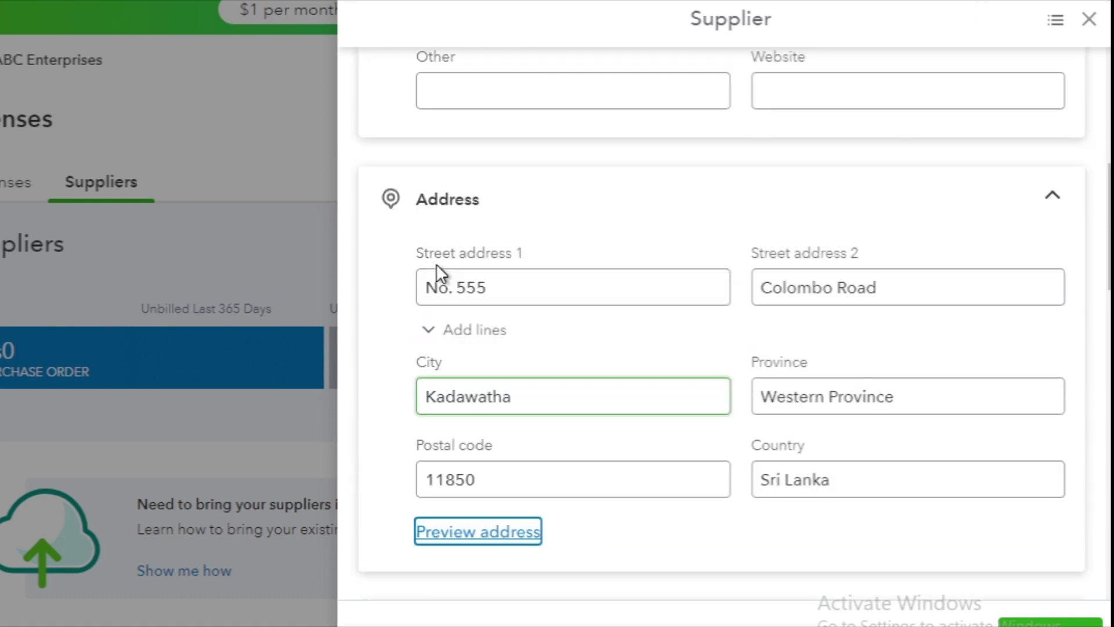
scroll(874, 352, "down", 3)
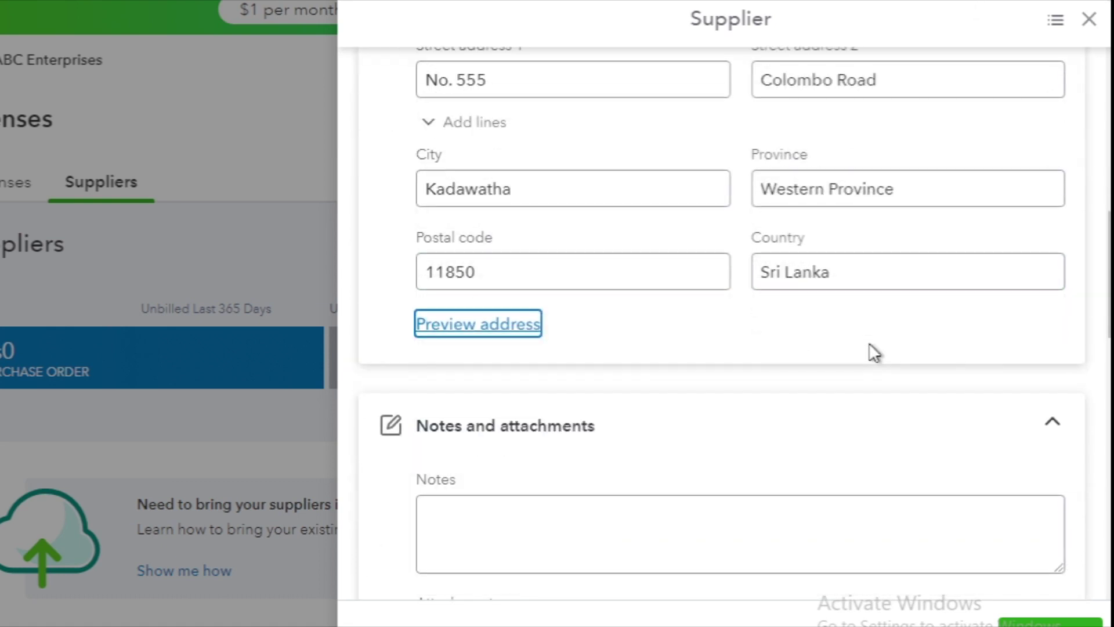
scroll(586, 443, "down", 2)
left_click(586, 445)
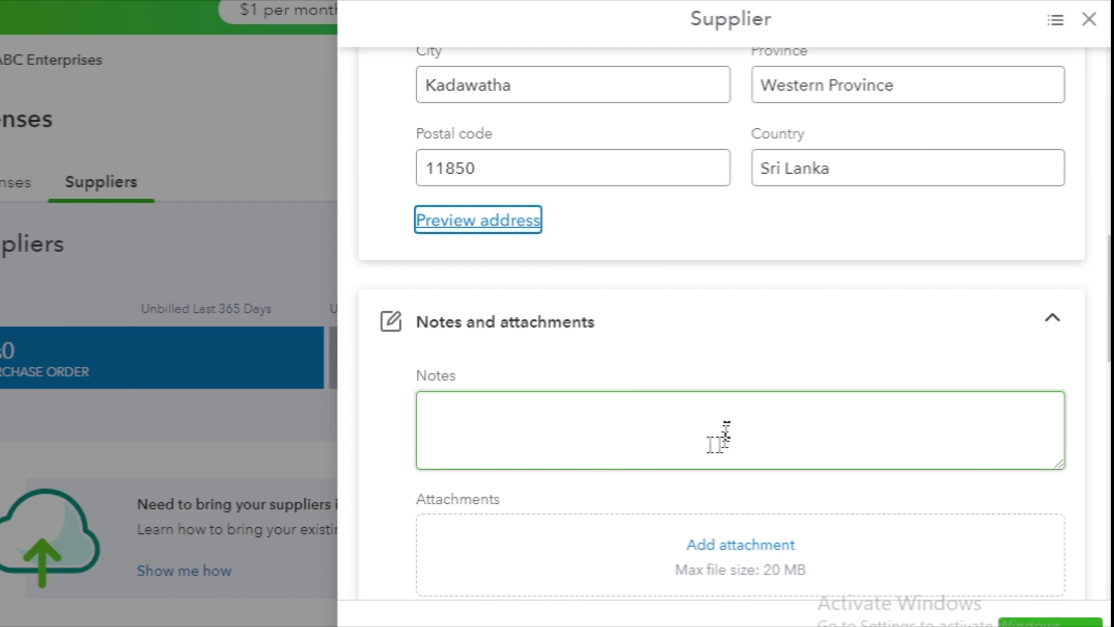
scroll(725, 436, "down", 3)
scroll(730, 436, "down", 3)
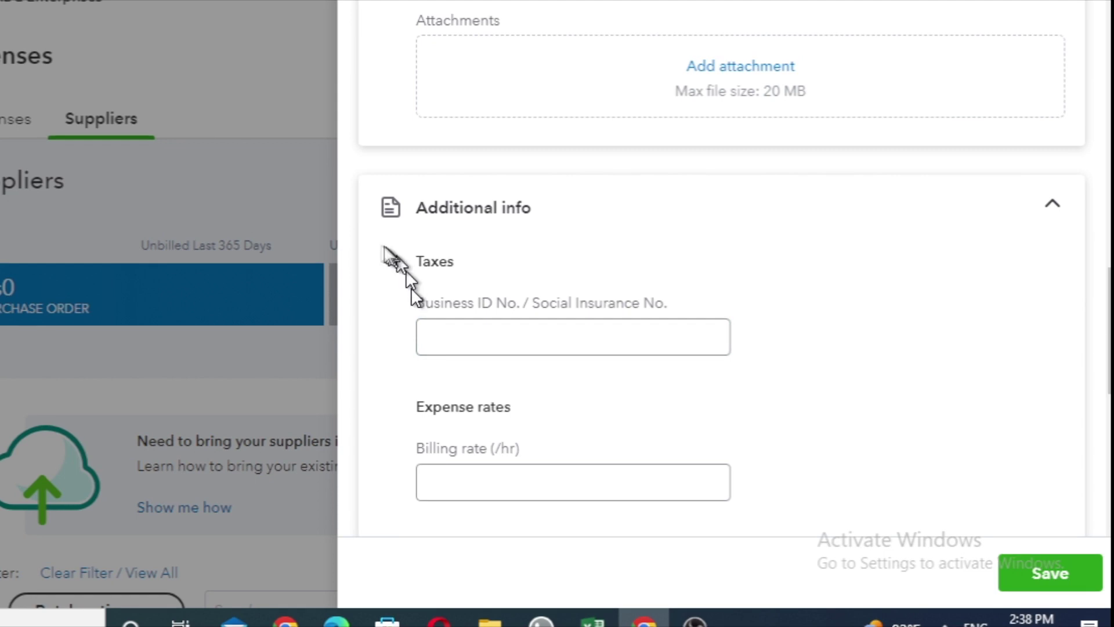
left_click(453, 343)
left_click(644, 325)
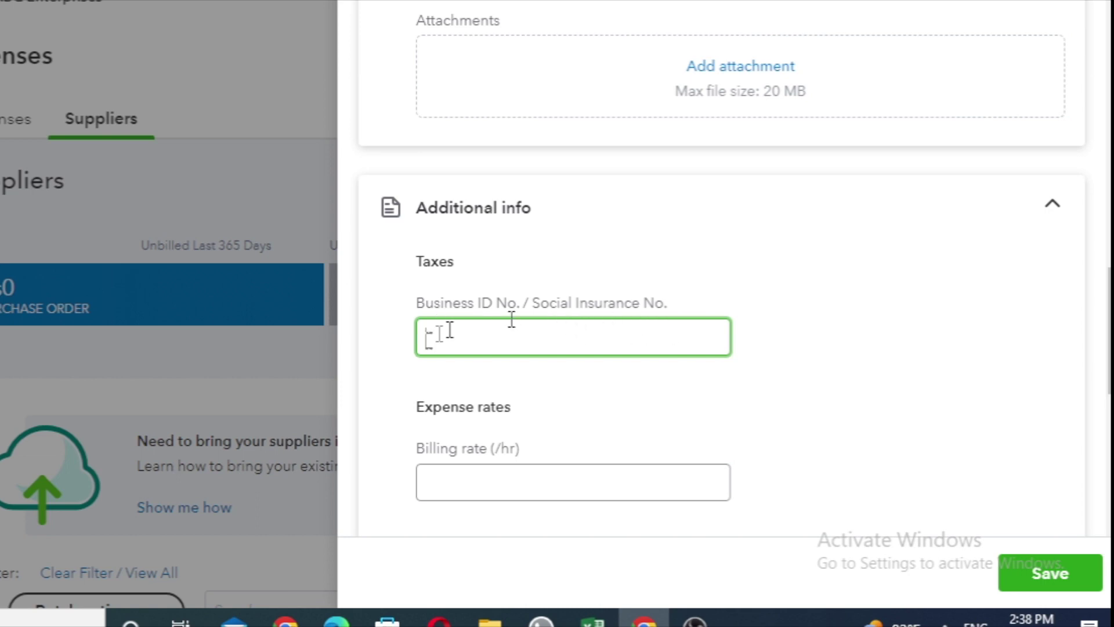
scroll(517, 290, "down", 3)
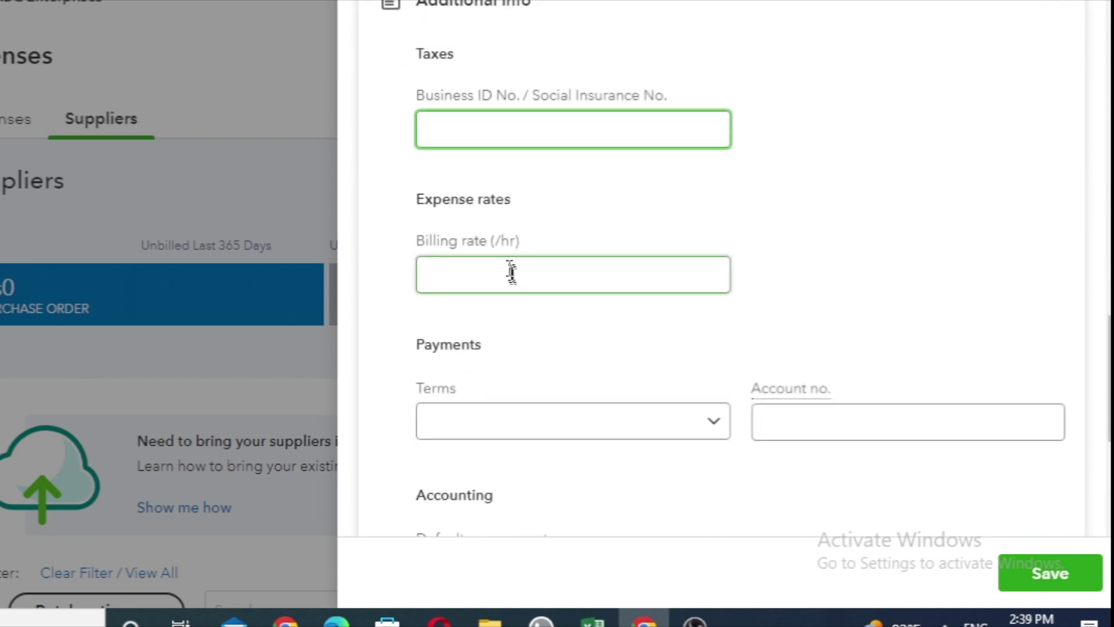
left_click(509, 268)
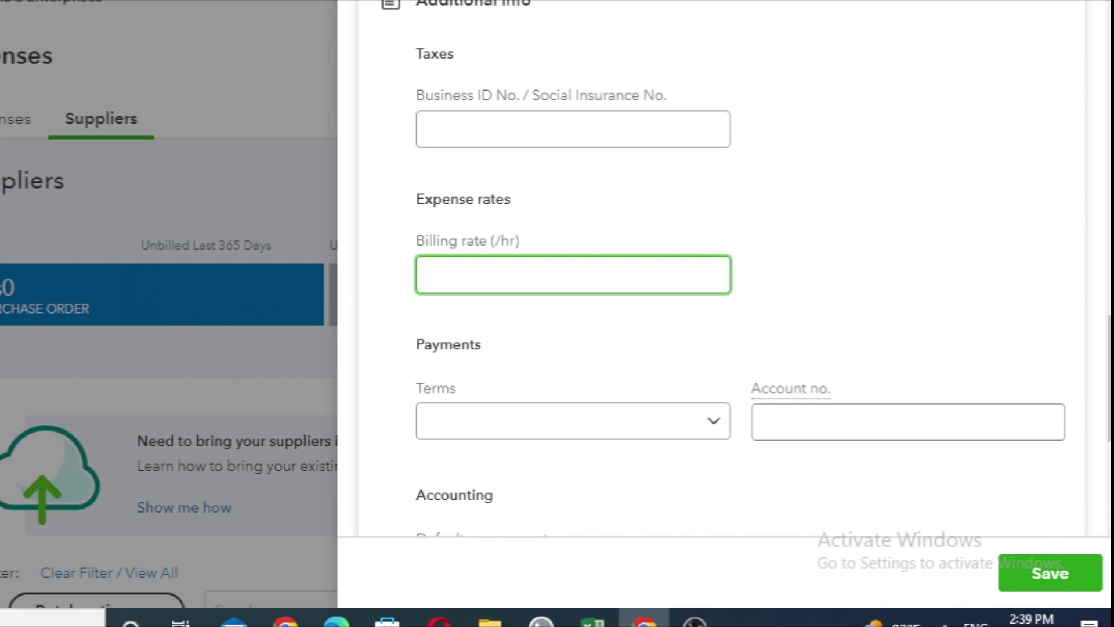
Leave the billing rate at 0.00 and set the payment terms to Net 30.
left_click(870, 257)
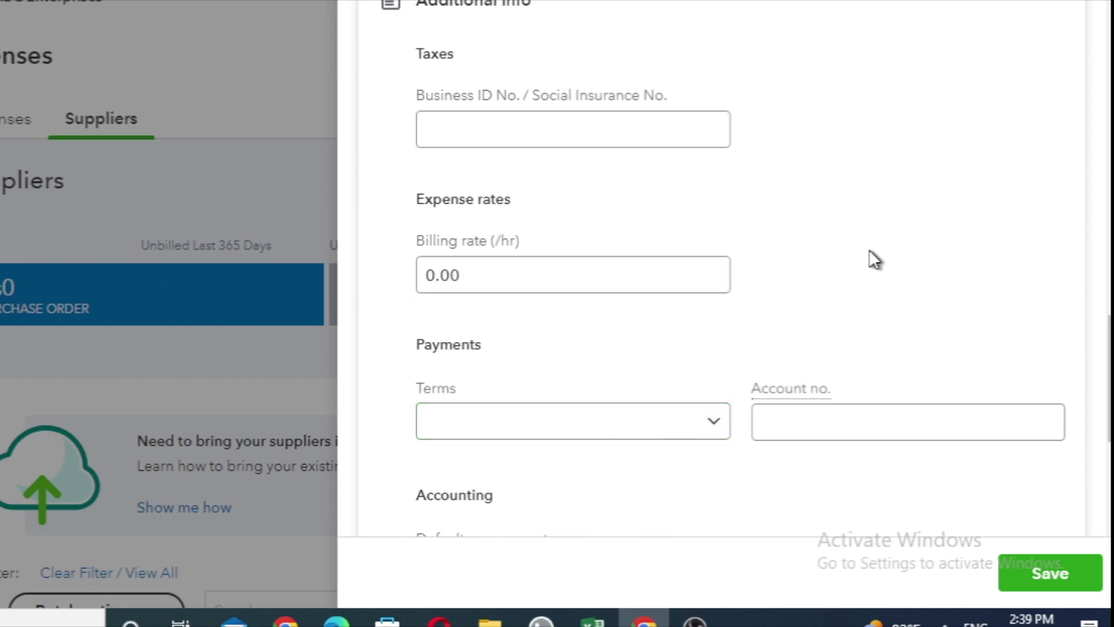
left_click(713, 423)
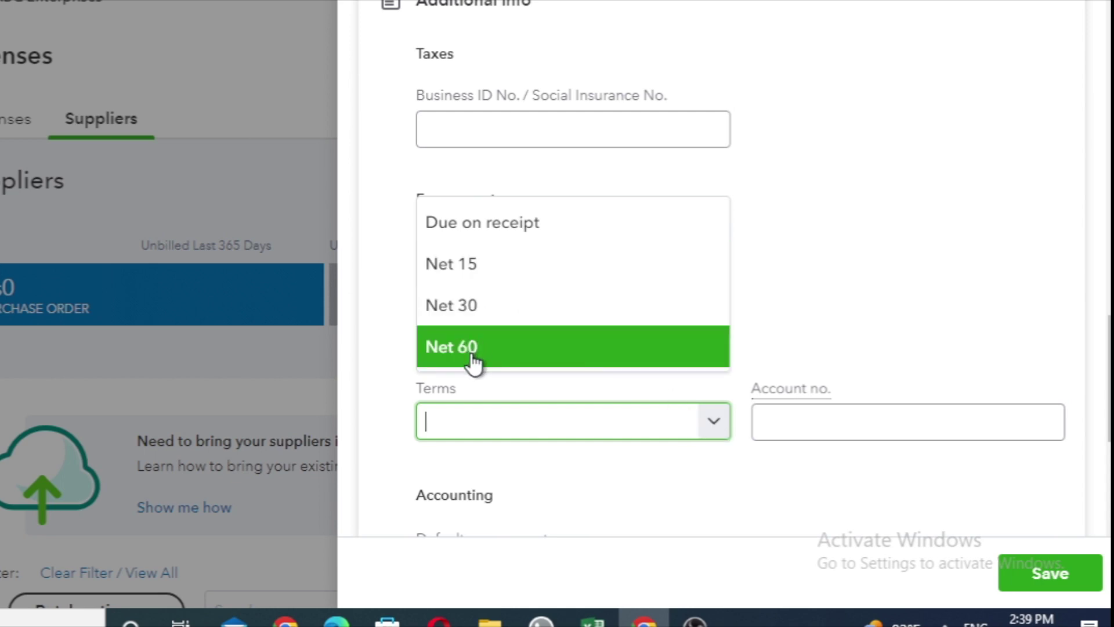
left_click(513, 234)
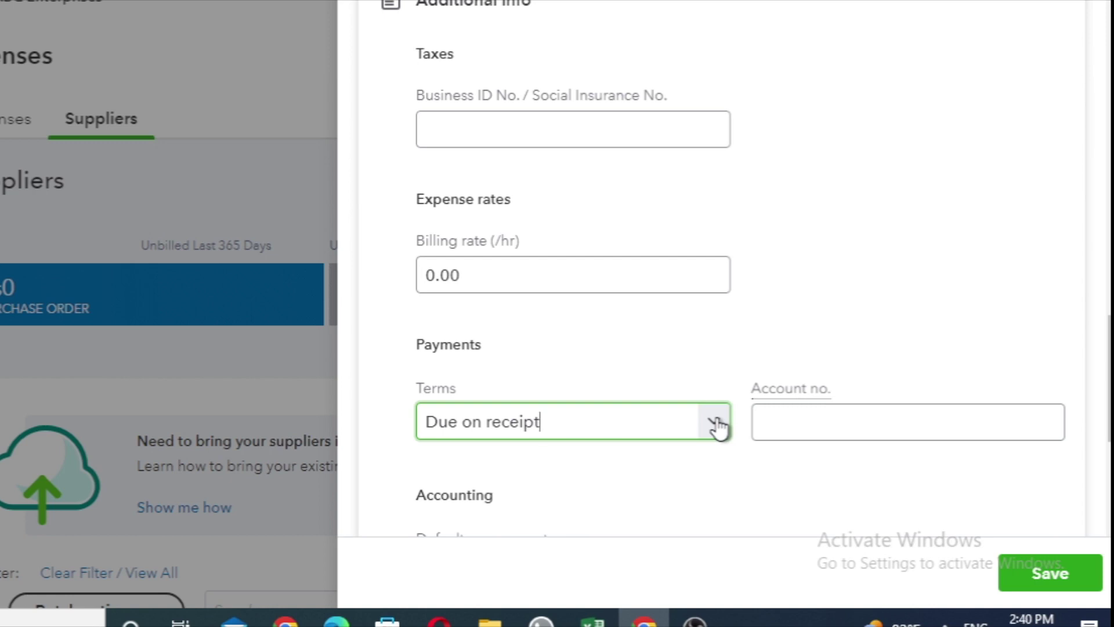
left_click(717, 423)
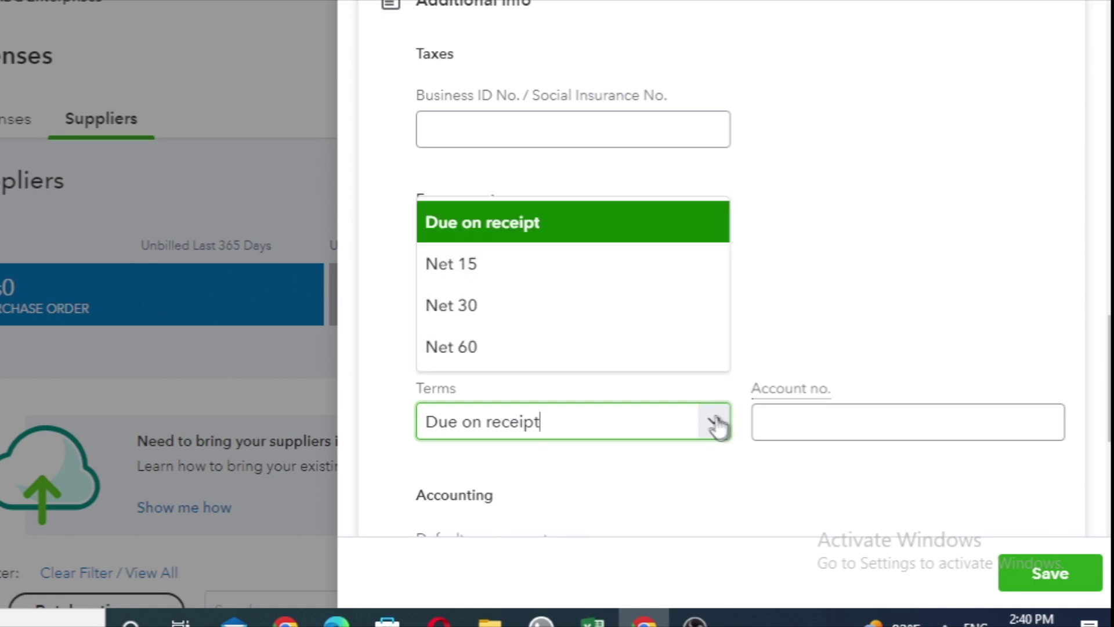
left_click(440, 308)
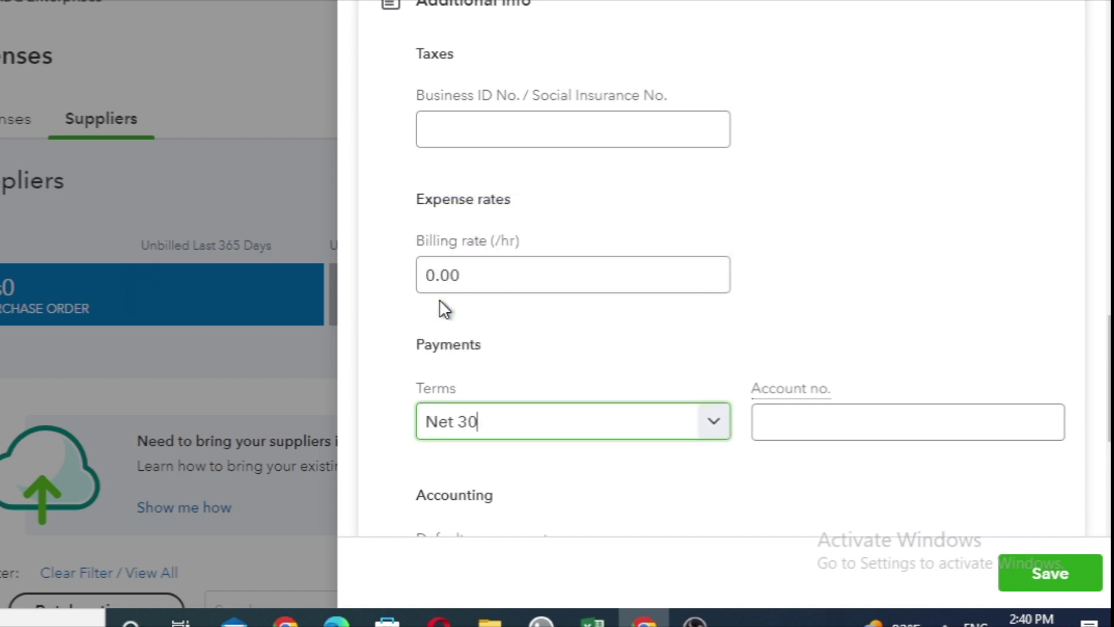
left_click(812, 416)
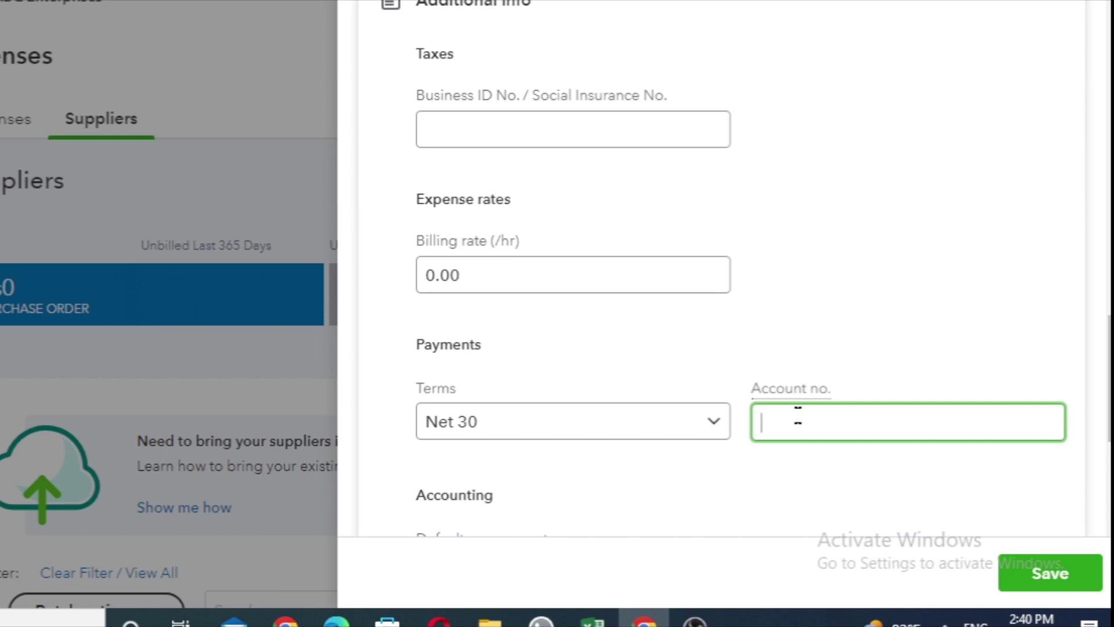
Enter the supplier's account number.
scroll(822, 357, "down", 4)
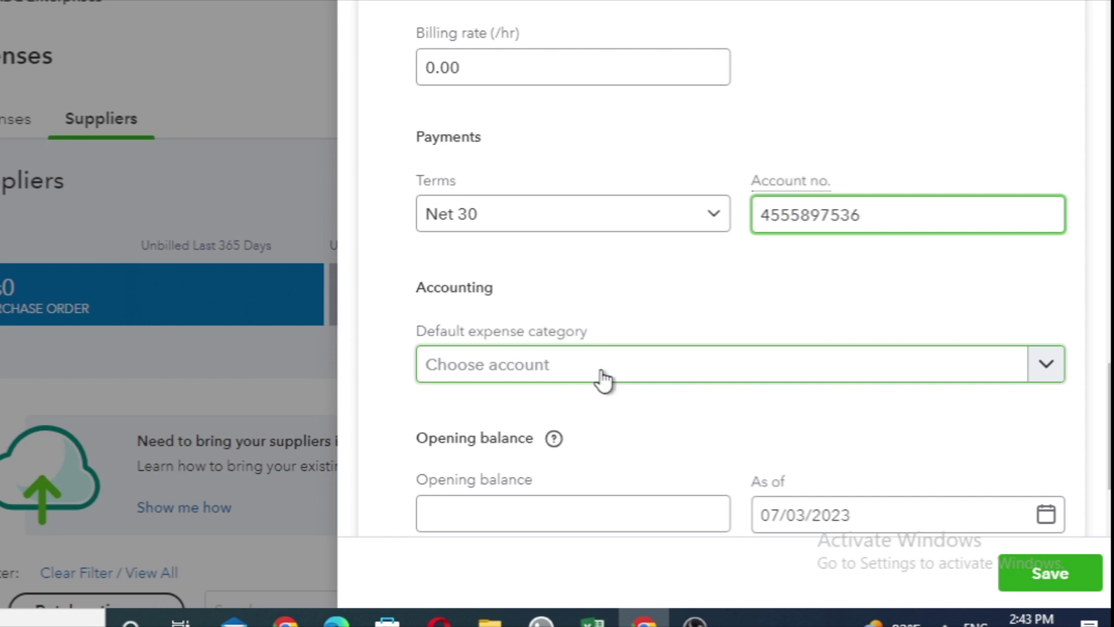
Choose Cost of sales as the supplier's default expense category.
left_click(603, 379)
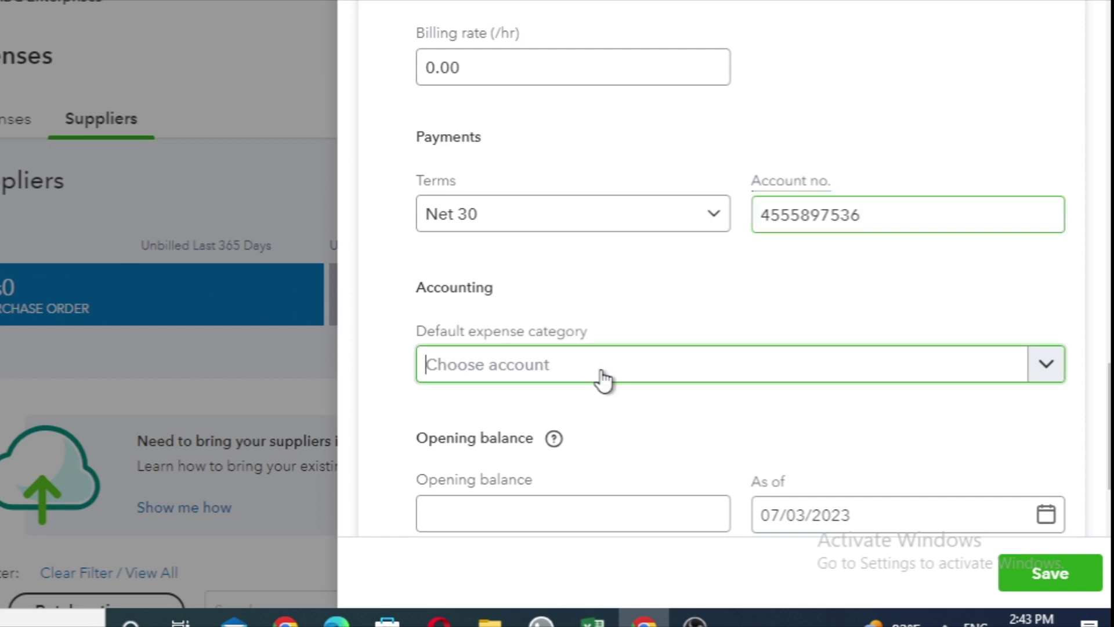
type("Co")
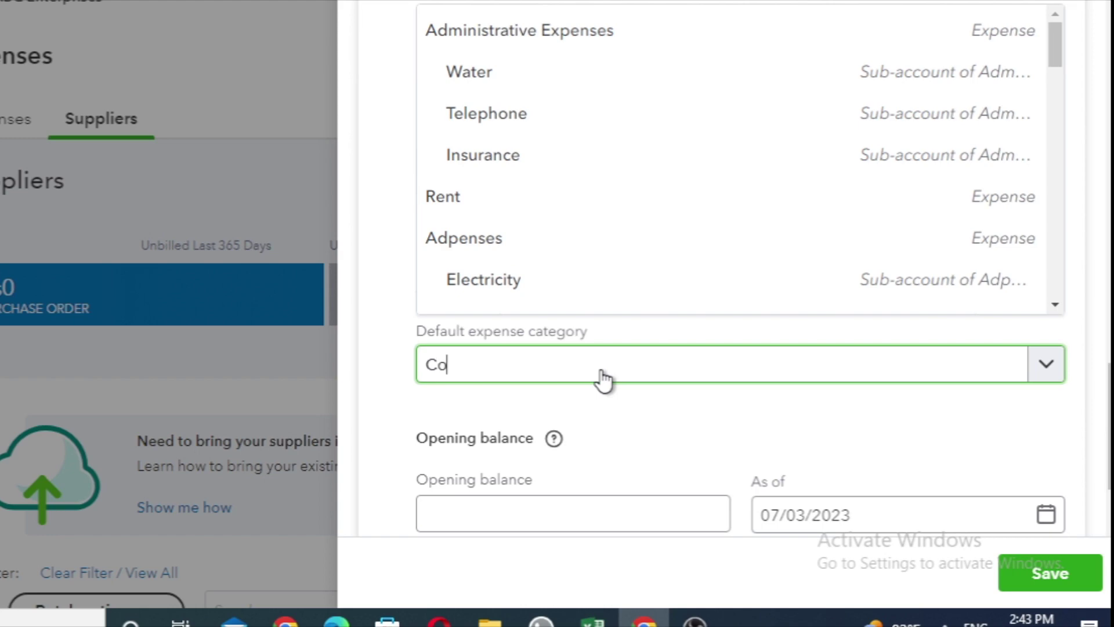
left_click(567, 303)
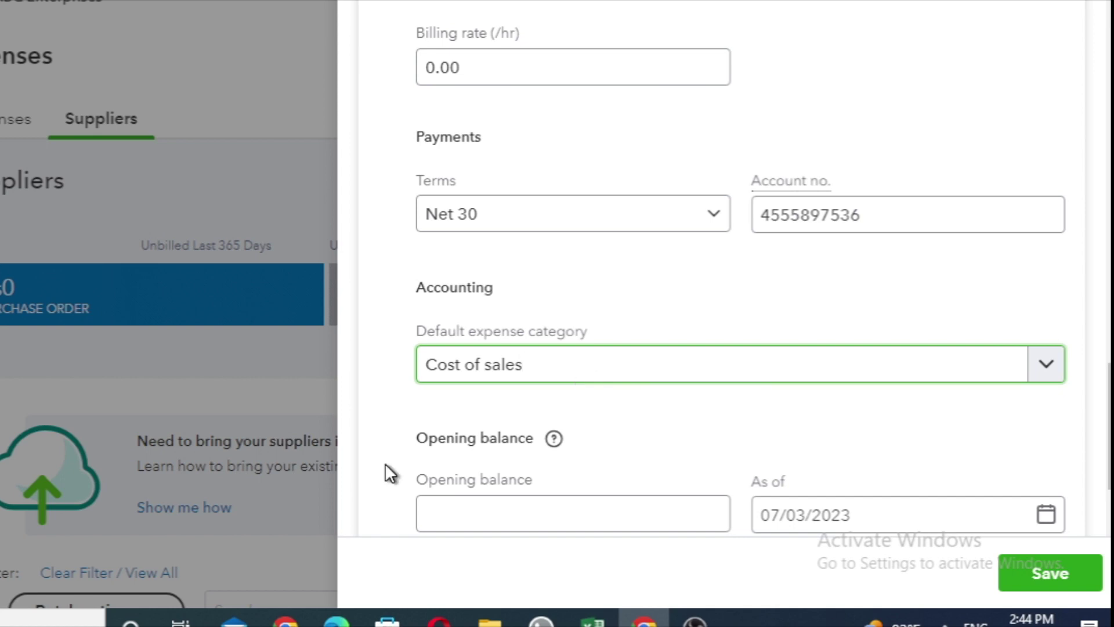
scroll(621, 304, "down", 2)
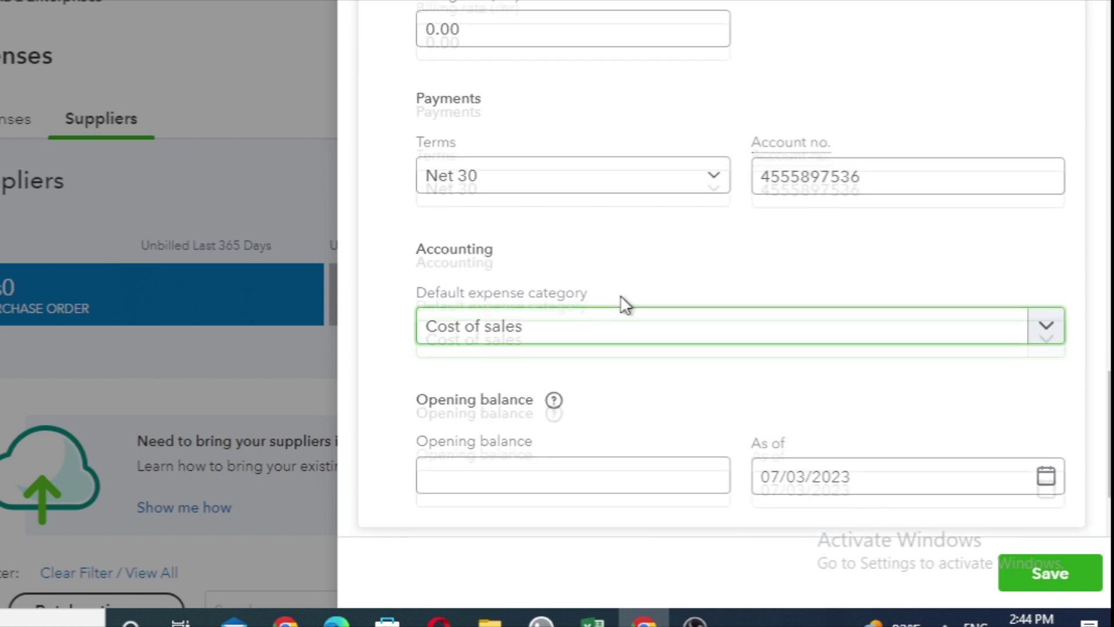
Enter a 15,000.00 opening balance dated June 1, 2023.
left_click(540, 398)
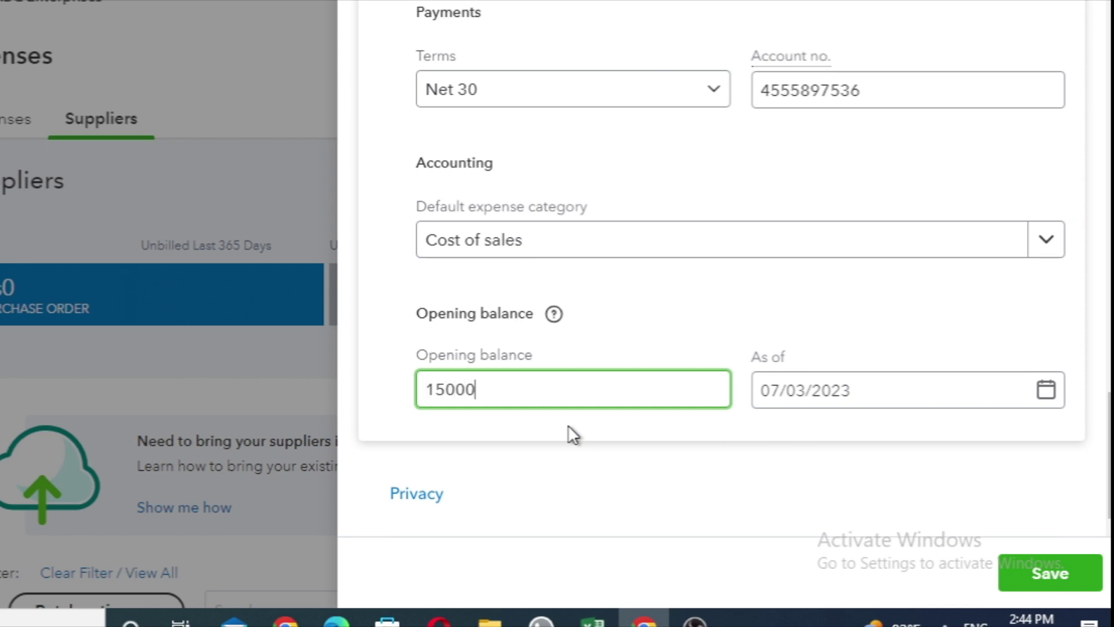
left_click(1046, 390)
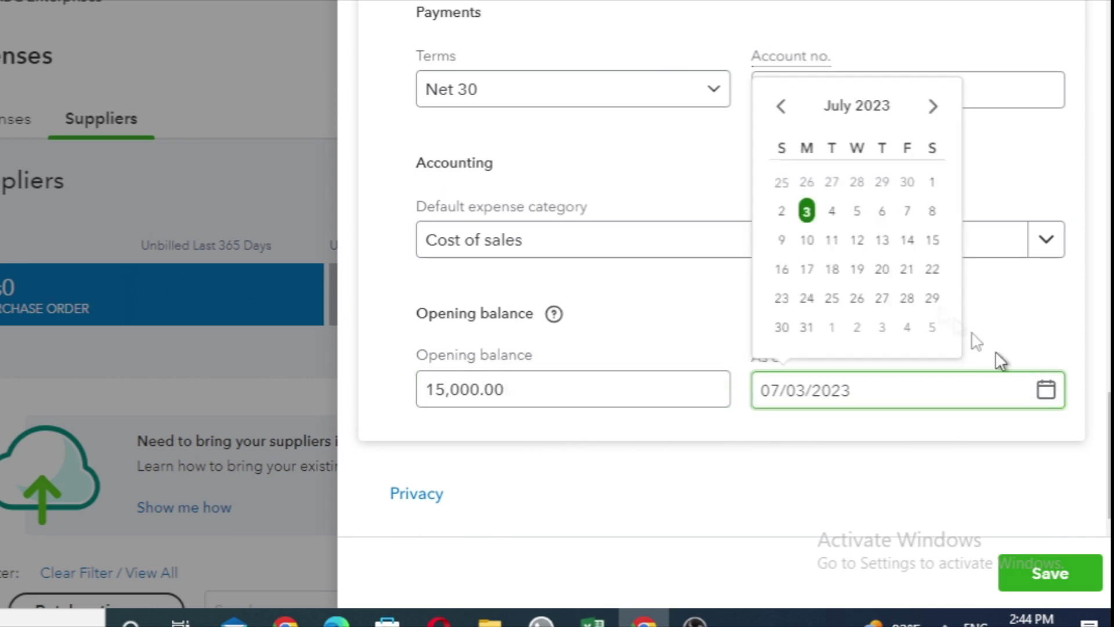
left_click(781, 106)
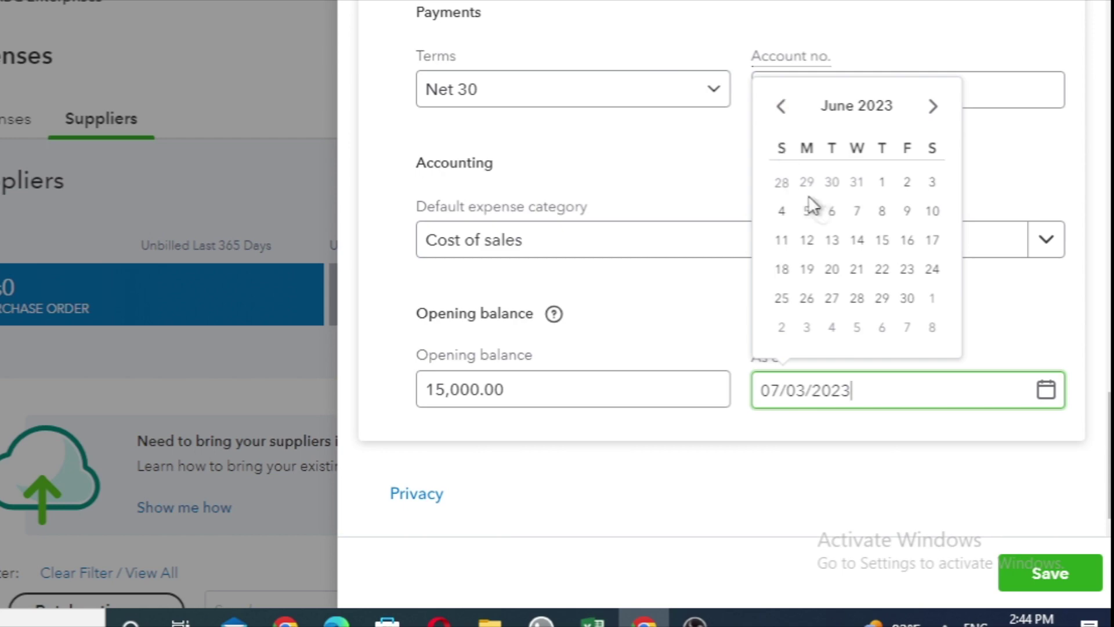
left_click(882, 181)
Save AAAA Supplier so it appears in the Suppliers list.
scroll(714, 474, "up", 1)
scroll(714, 475, "up", 15)
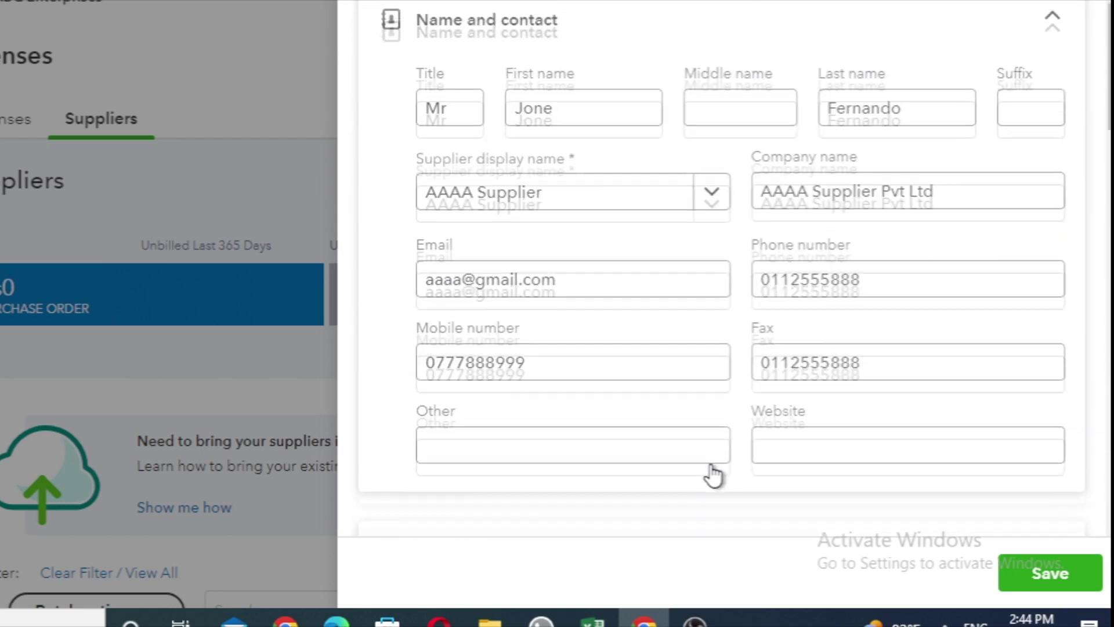
scroll(712, 471, "down", 10)
scroll(716, 471, "down", 10)
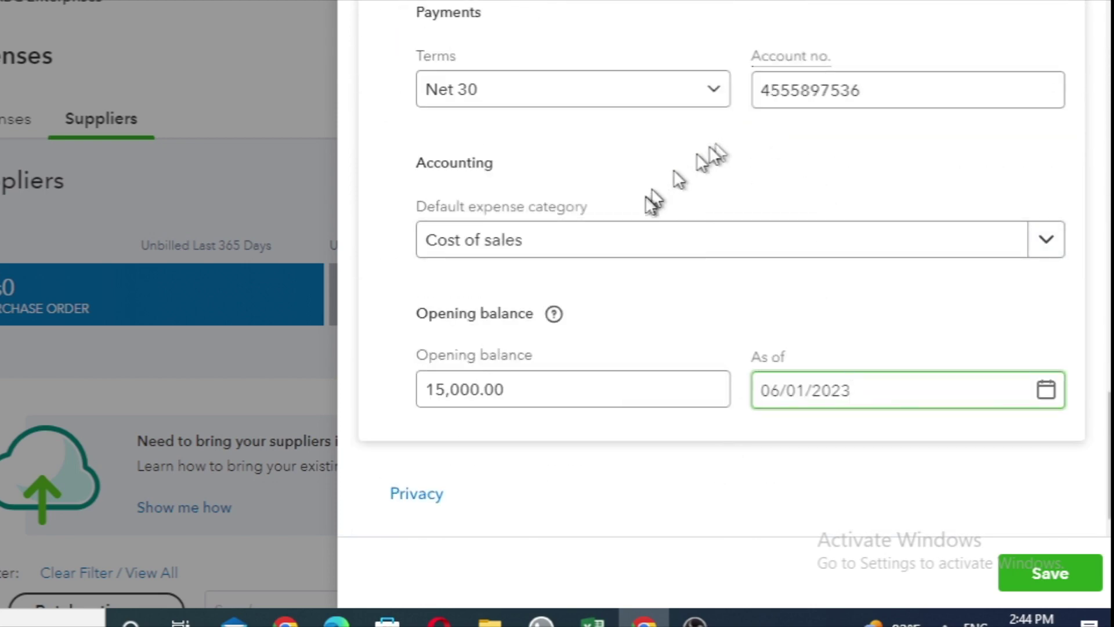
left_click(1050, 573)
scroll(908, 464, "down", 4)
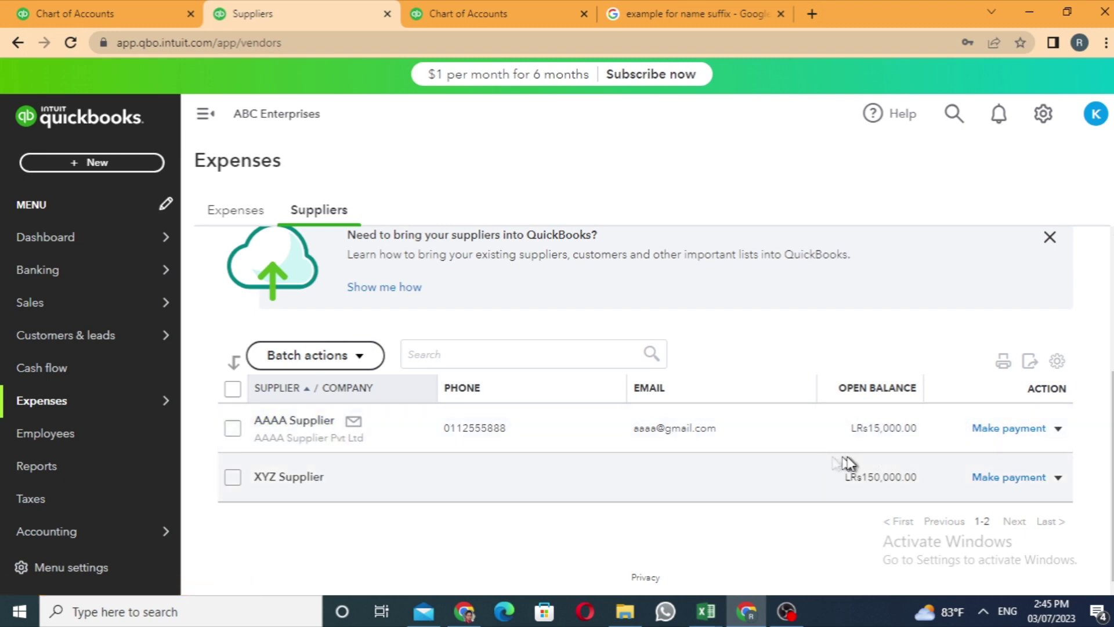
scroll(423, 400, "up", 4)
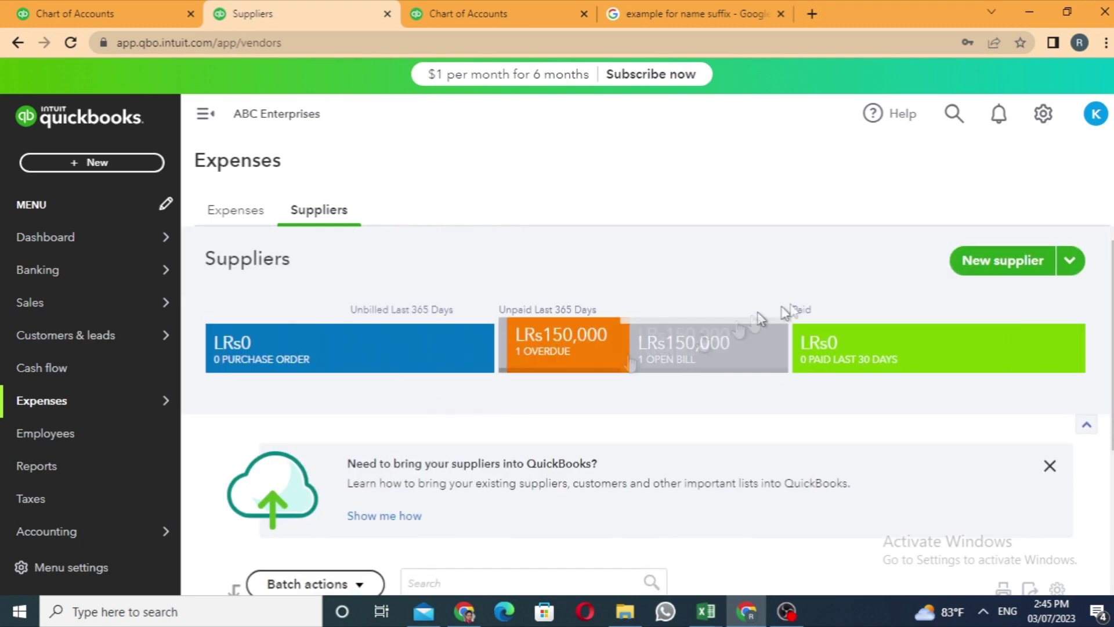
mouse_move(96, 259)
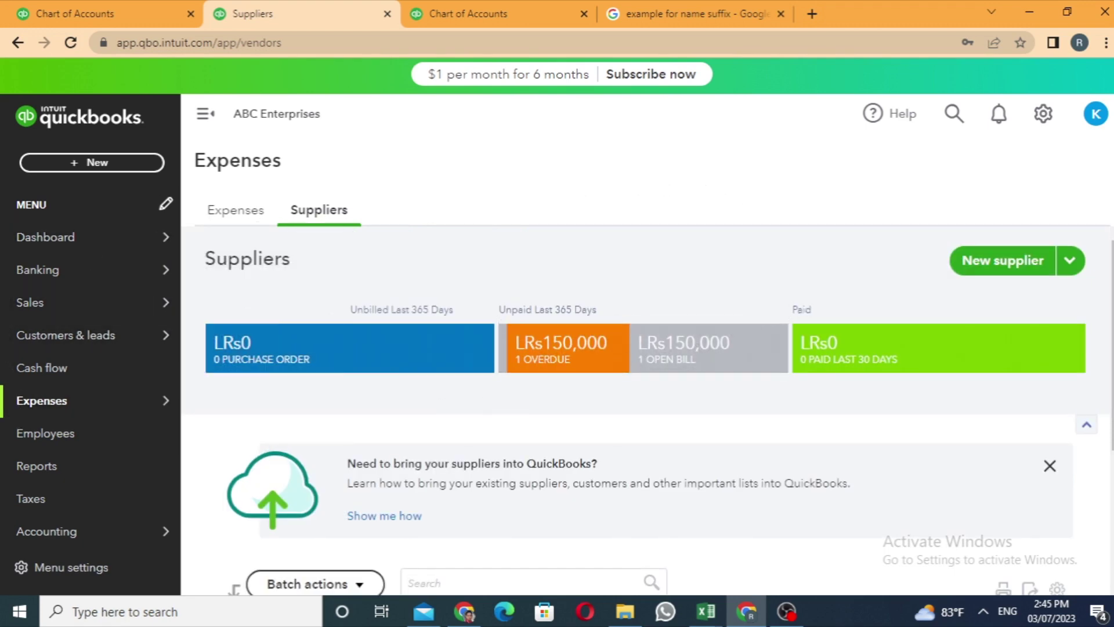
scroll(615, 429, "down", 2)
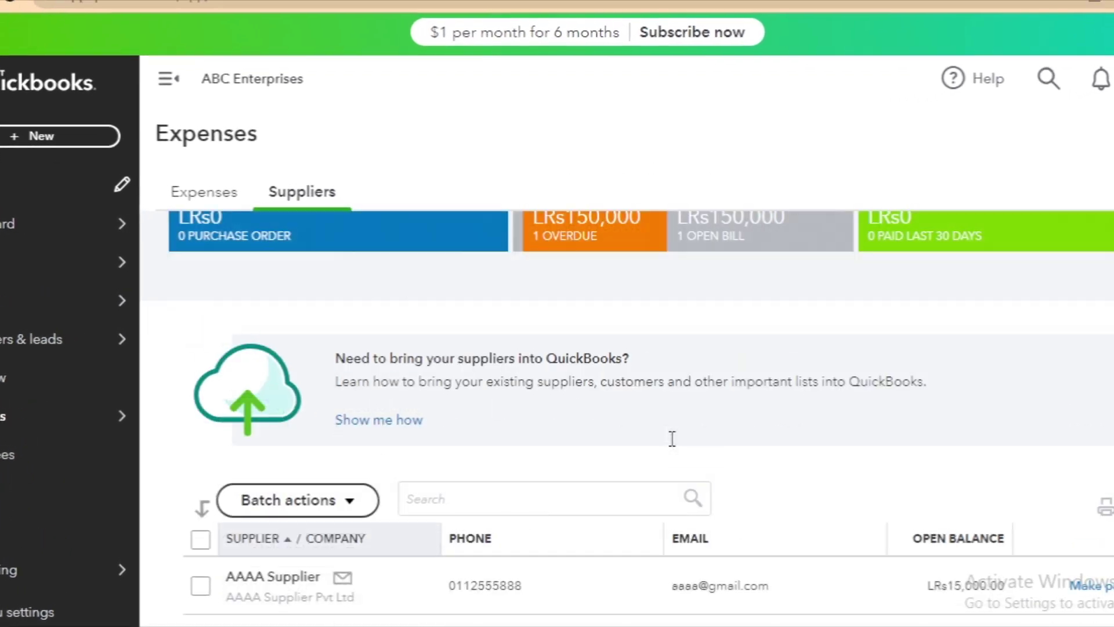
scroll(612, 435, "down", 2)
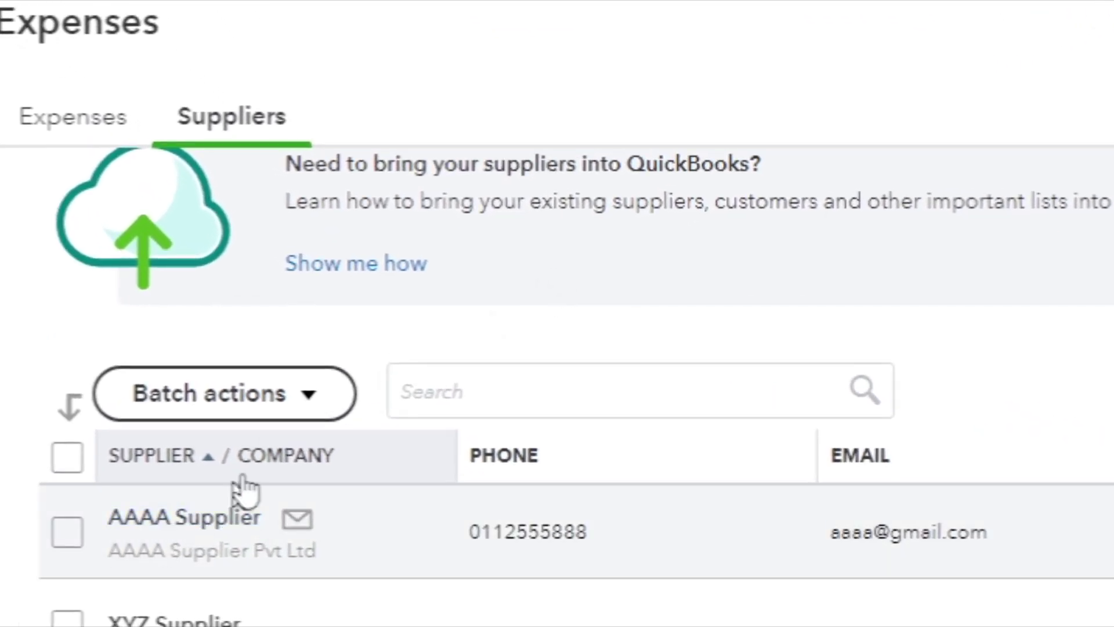
left_click(181, 518)
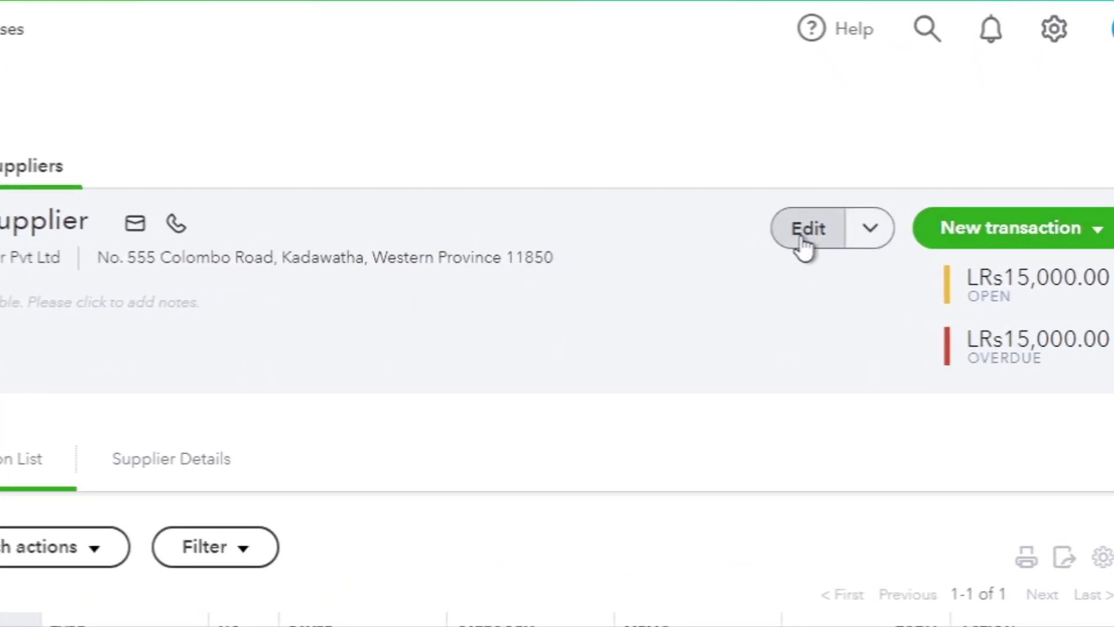
left_click(803, 243)
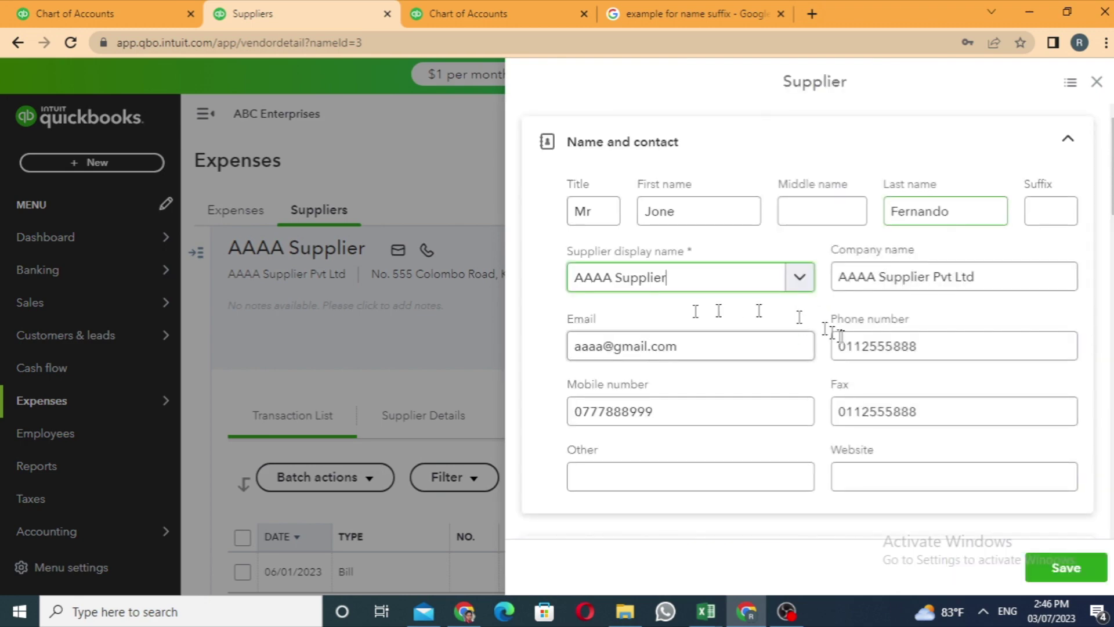
scroll(836, 342, "down", 15)
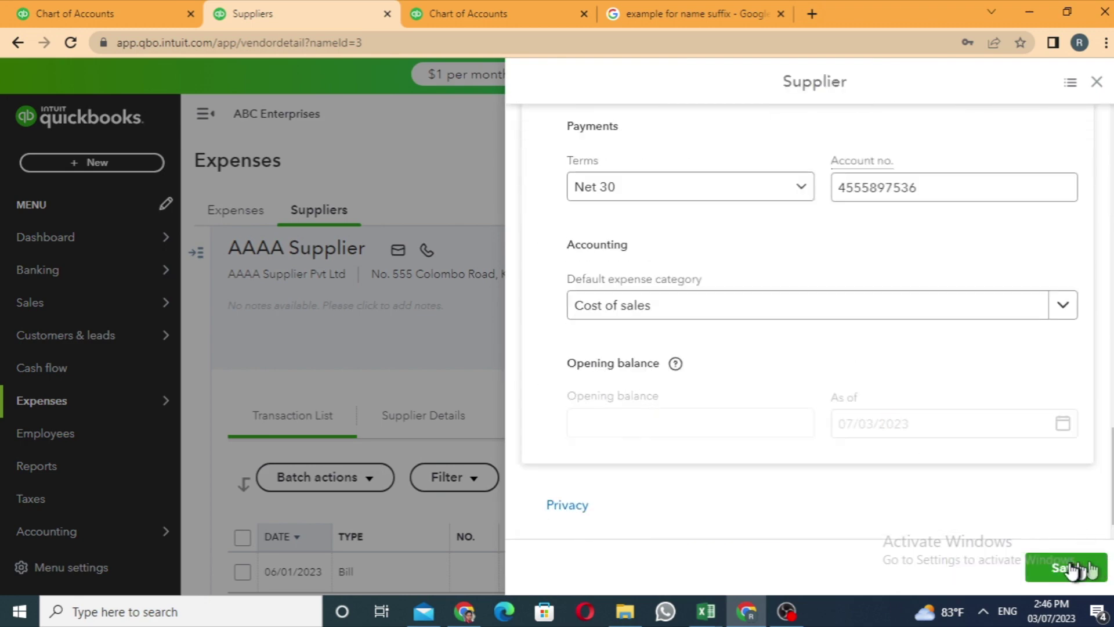
left_click(1072, 569)
scroll(483, 322, "down", 4)
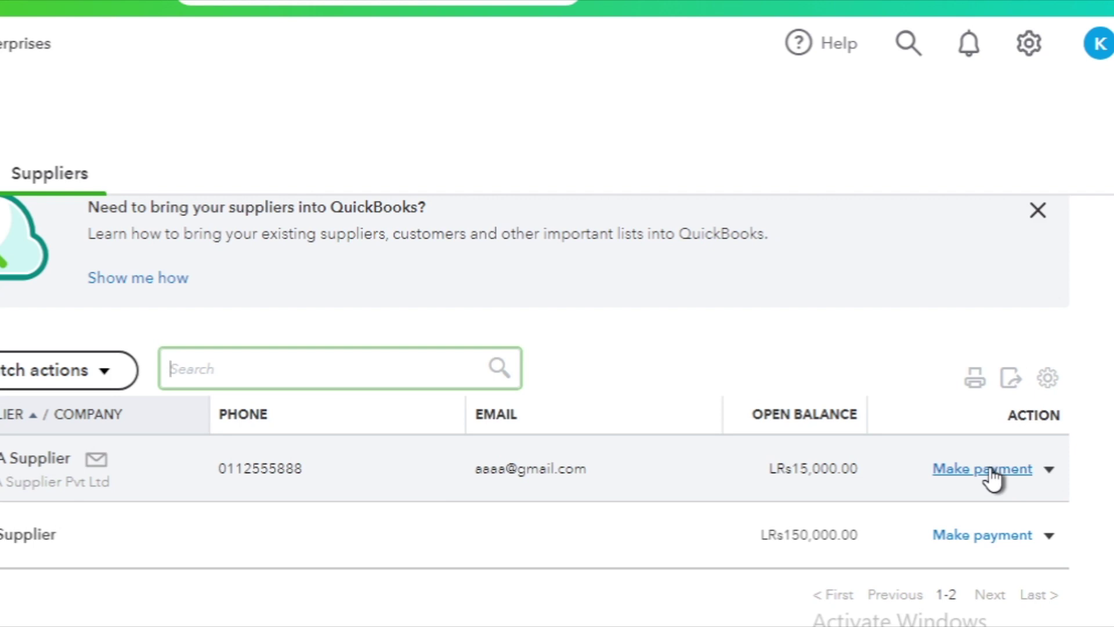
left_click(1049, 470)
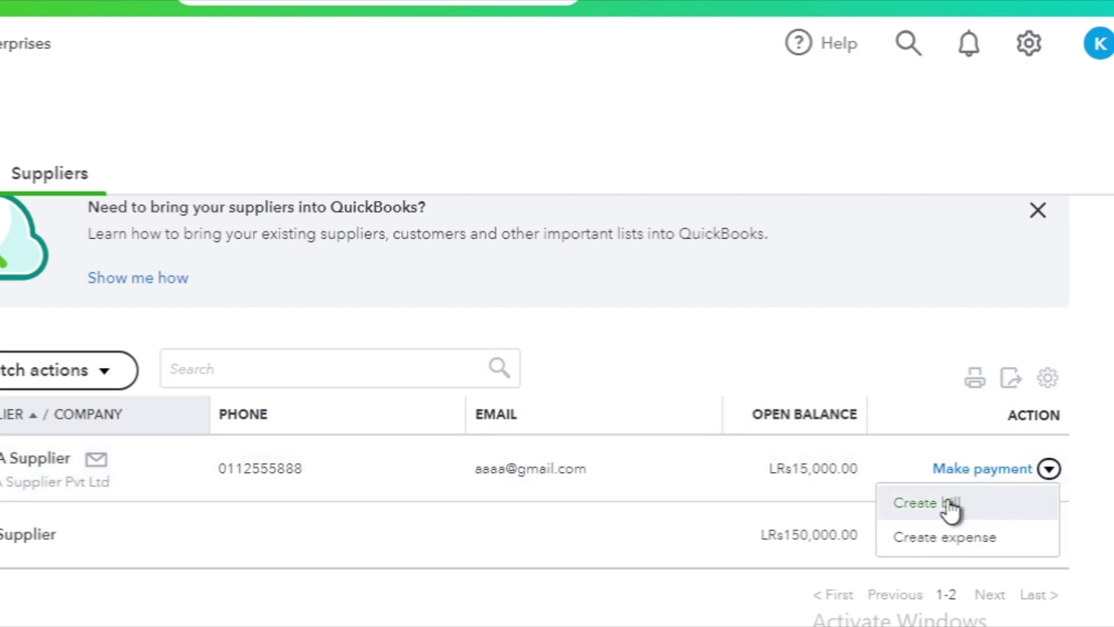
scroll(1094, 523, "down", 2)
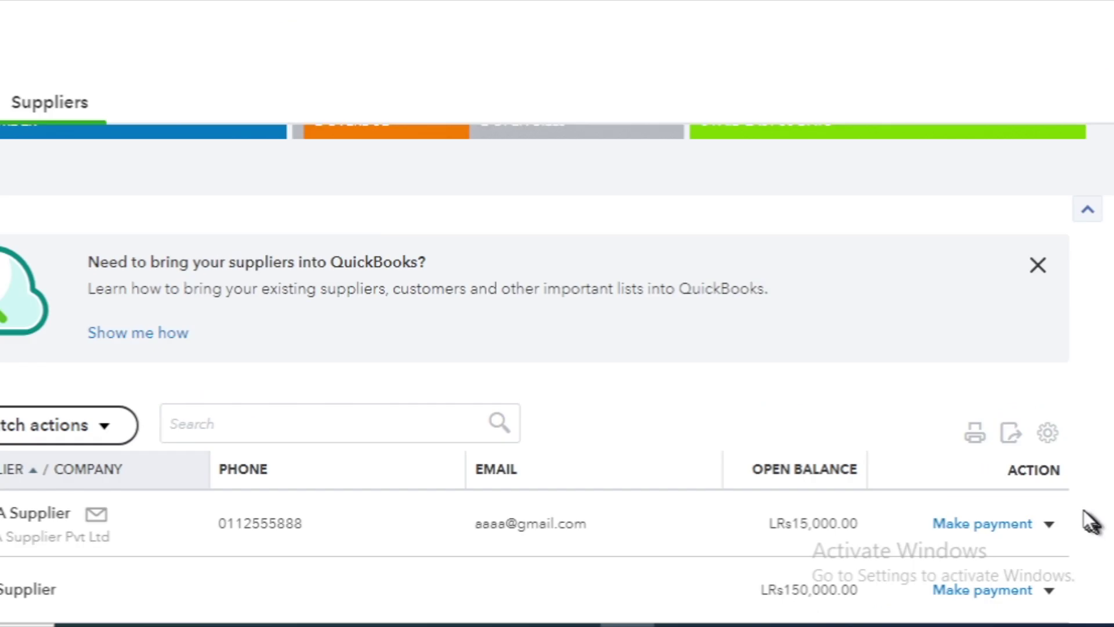
left_click(1050, 525)
left_click(862, 398)
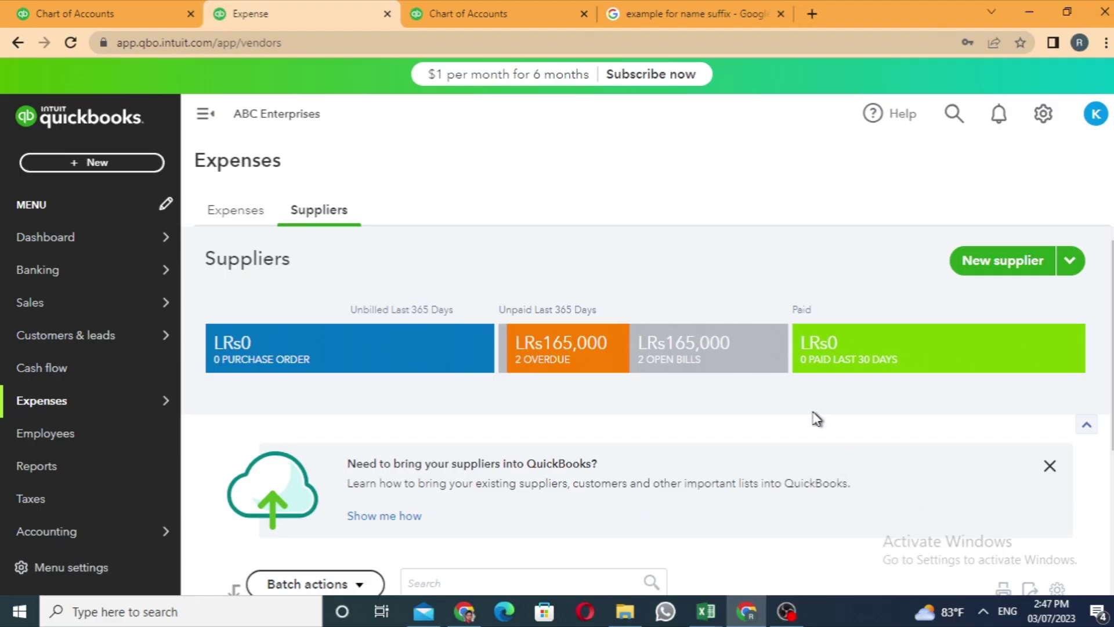
Open the Accounts Payable (A/P) account history from the Chart of accounts, filtered by 'account', to check AAAA Supplier's LRs15,000.00 opening-balance bill.
scroll(817, 418, "down", 4)
mouse_move(113, 531)
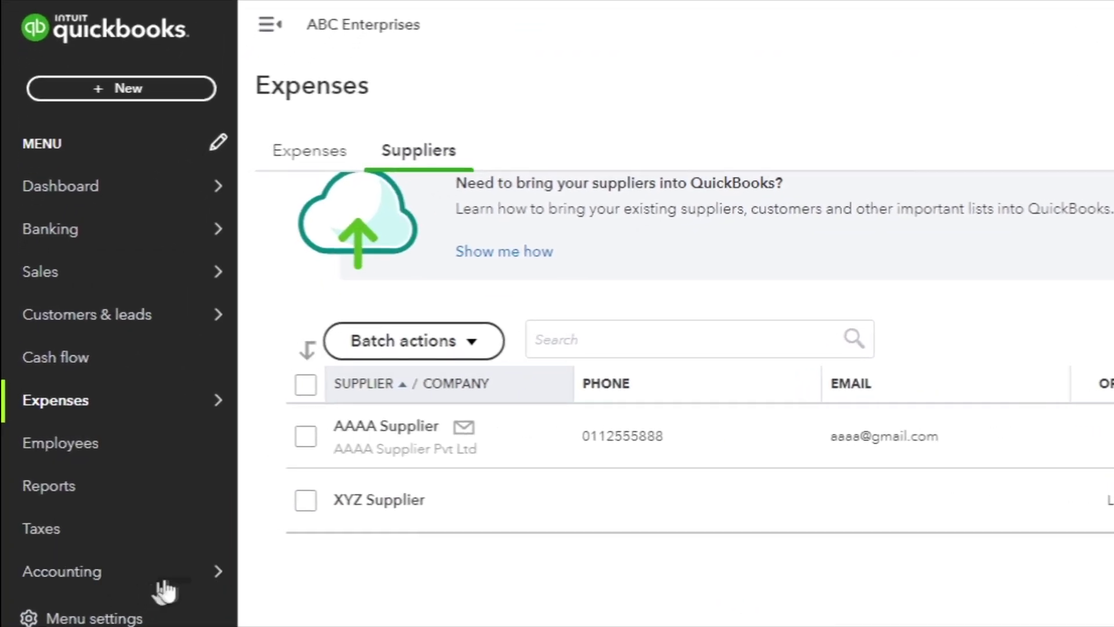
mouse_move(207, 574)
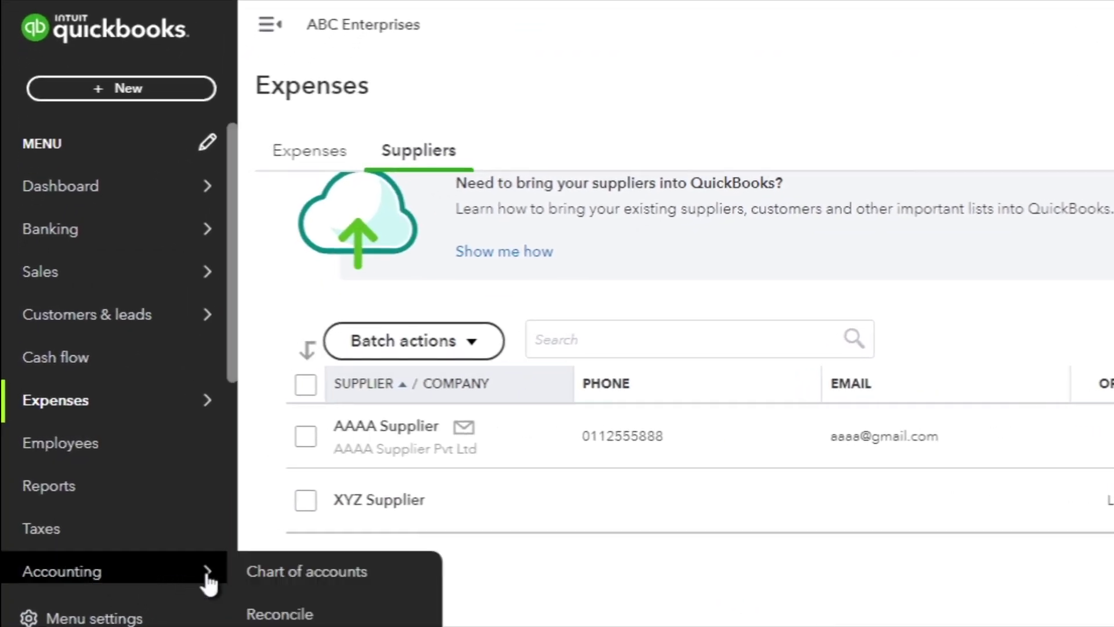
left_click(326, 575)
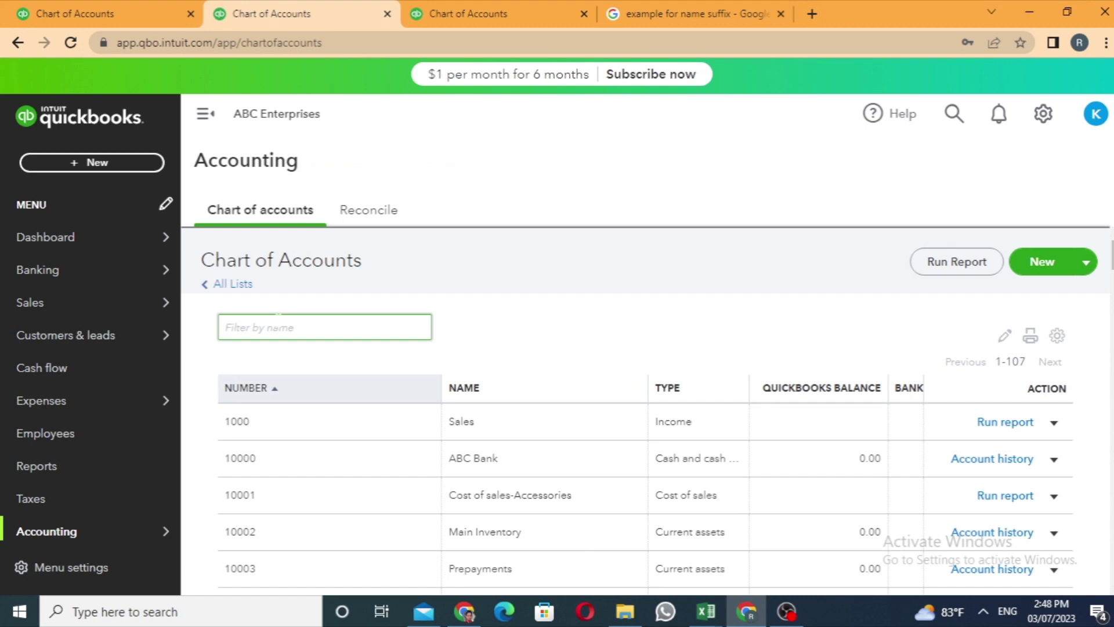
type("account")
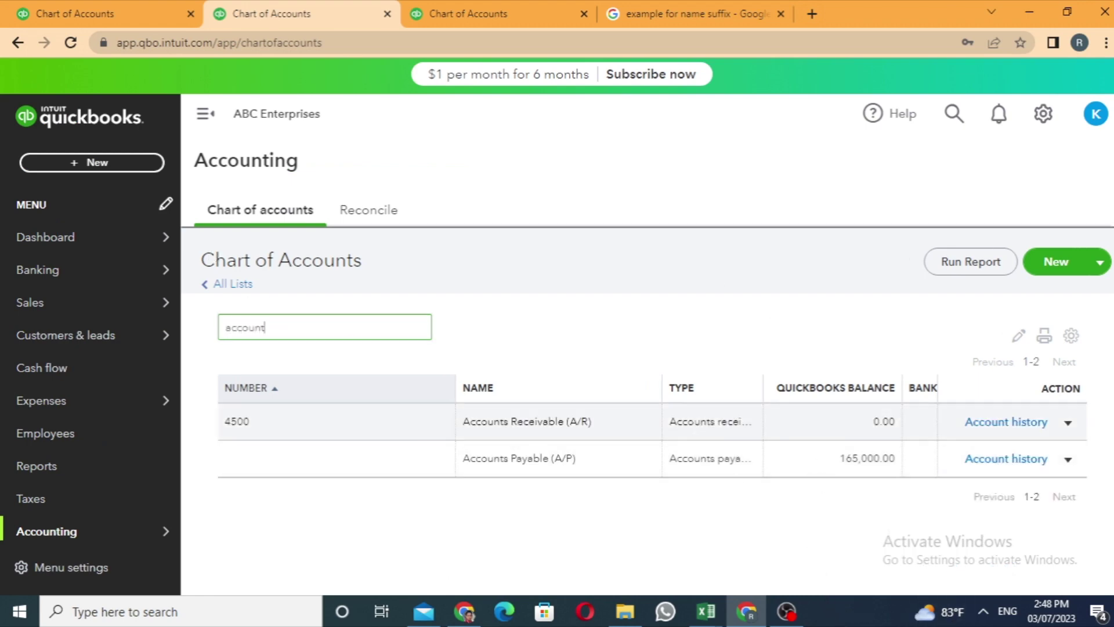
left_click(1039, 460)
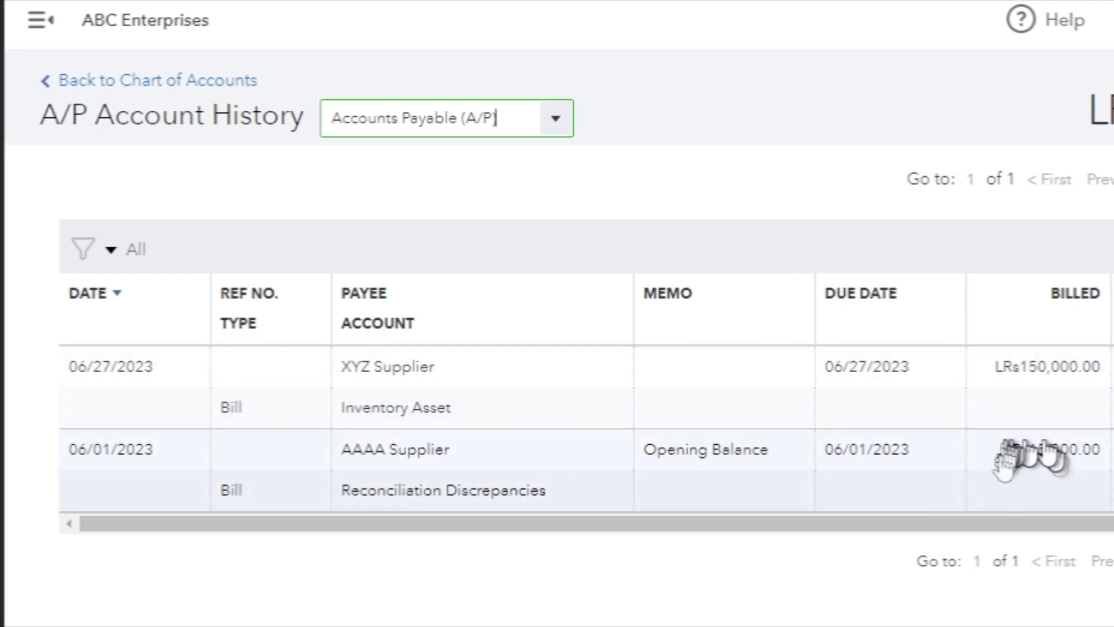
scroll(1032, 505, "right", 2)
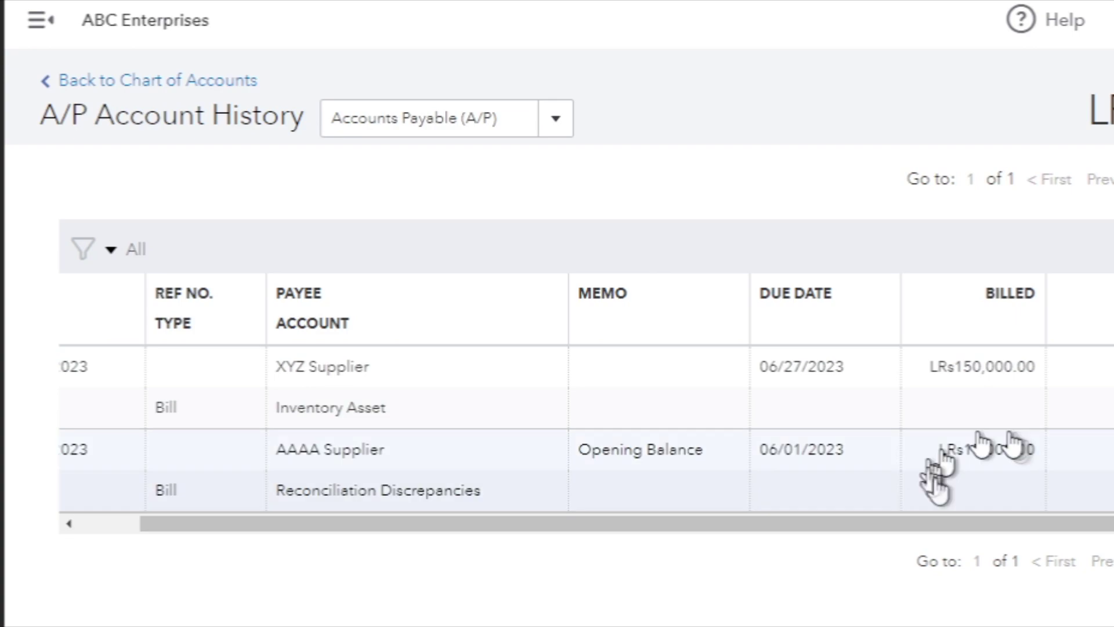